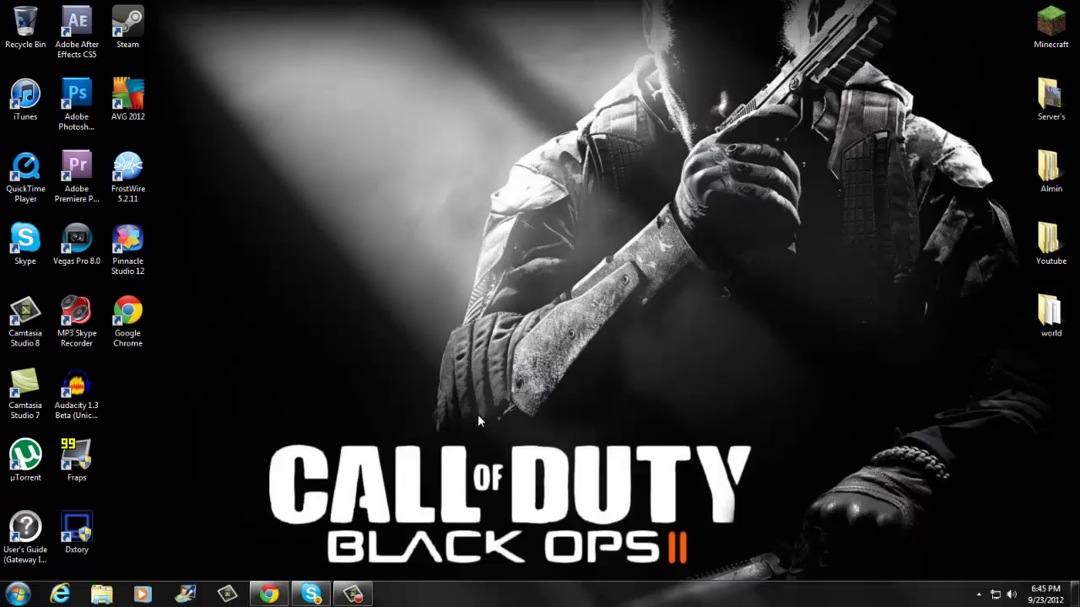
Restore Chrome and scroll the TF2 Teleporter forum topic to its Downloads list showing 1.3.2b.
left_click(269, 594)
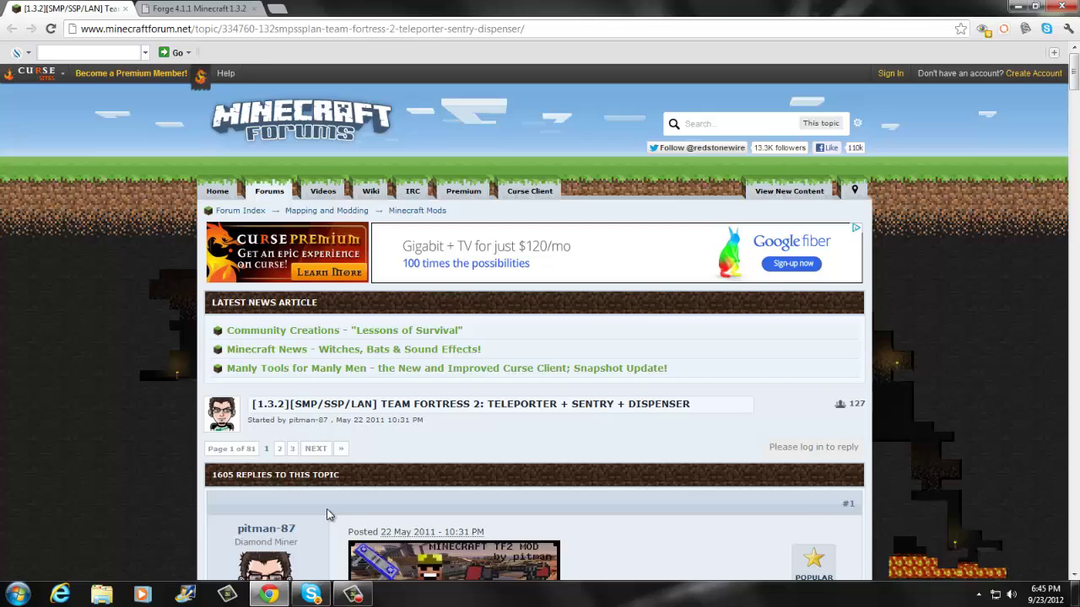
scroll(329, 515, "down", 1)
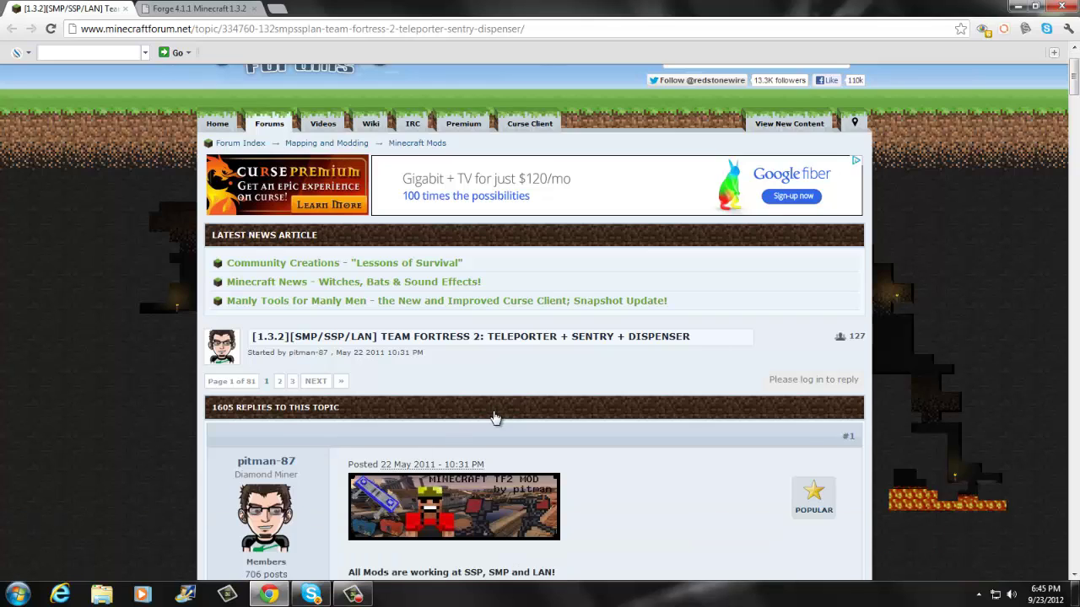
scroll(496, 418, "down", 6)
scroll(354, 367, "down", 2)
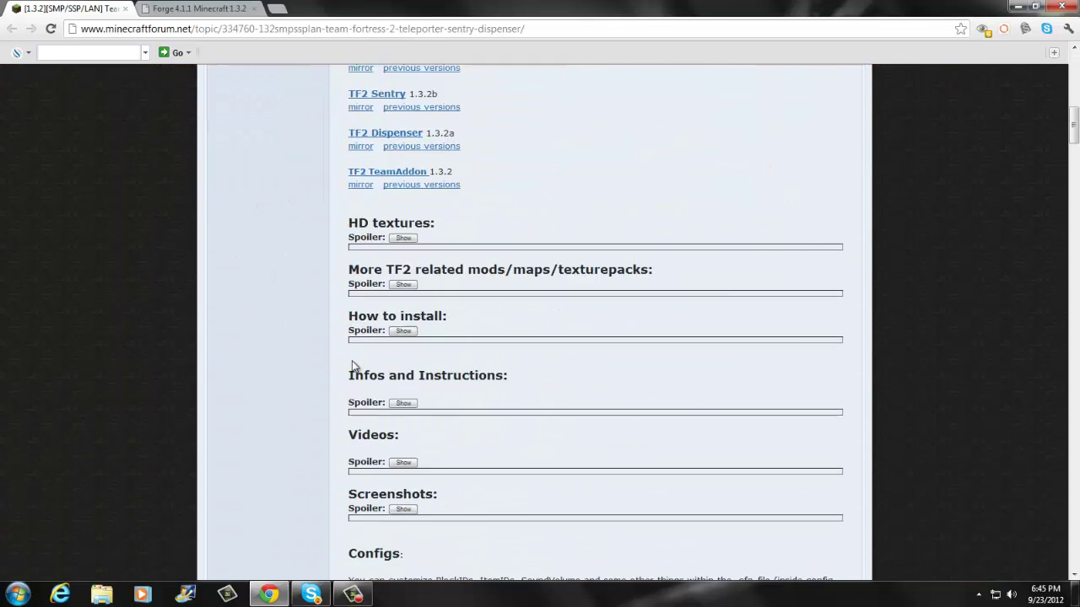
scroll(469, 414, "down", 2)
scroll(468, 414, "up", 6)
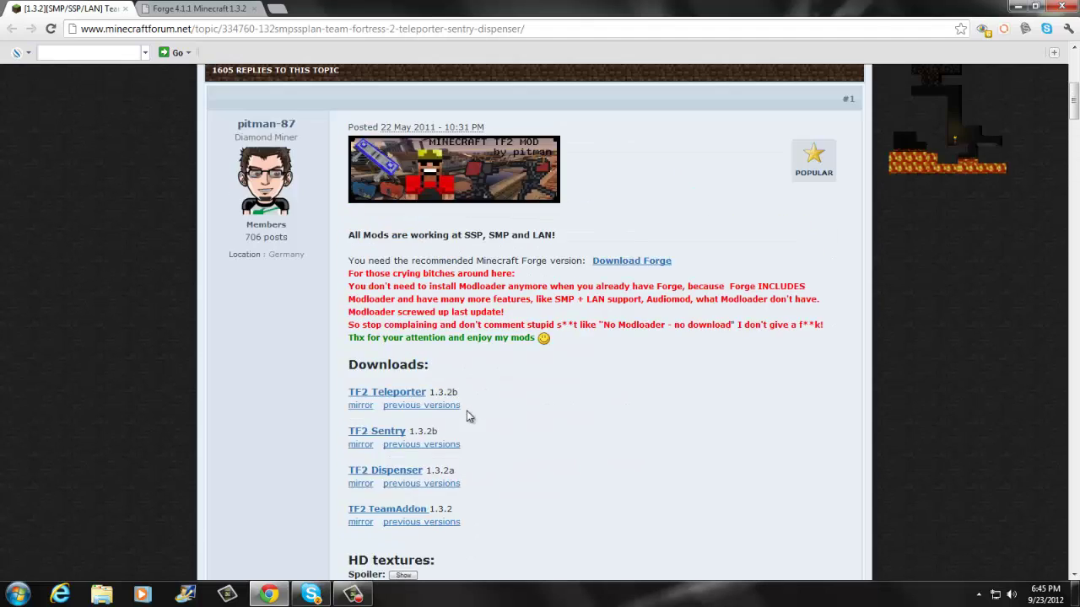
scroll(469, 415, "up", 2)
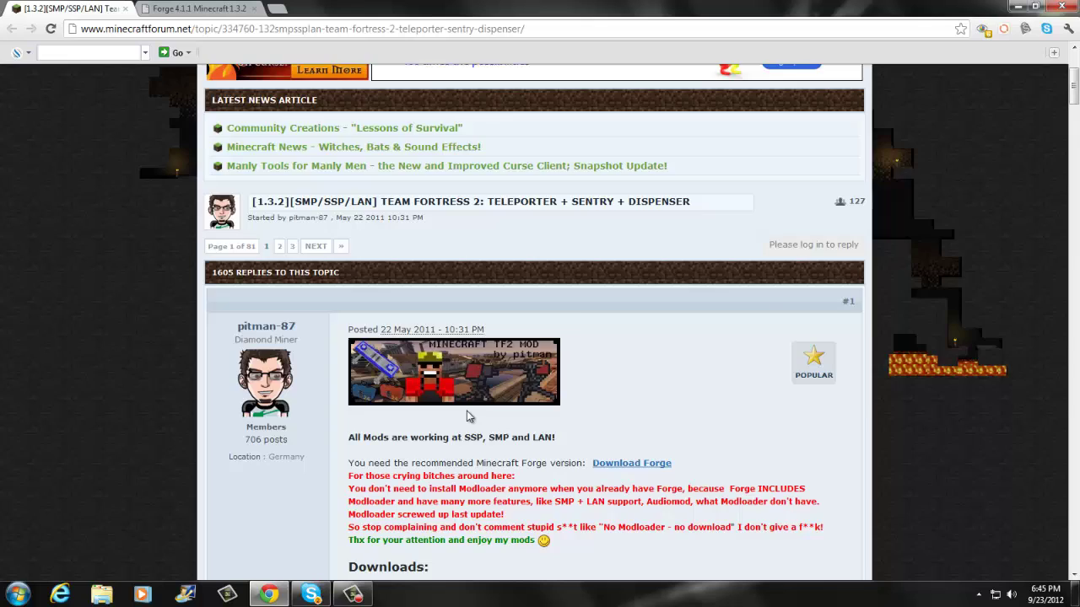
scroll(469, 415, "up", 2)
scroll(467, 417, "down", 2)
scroll(468, 417, "up", 2)
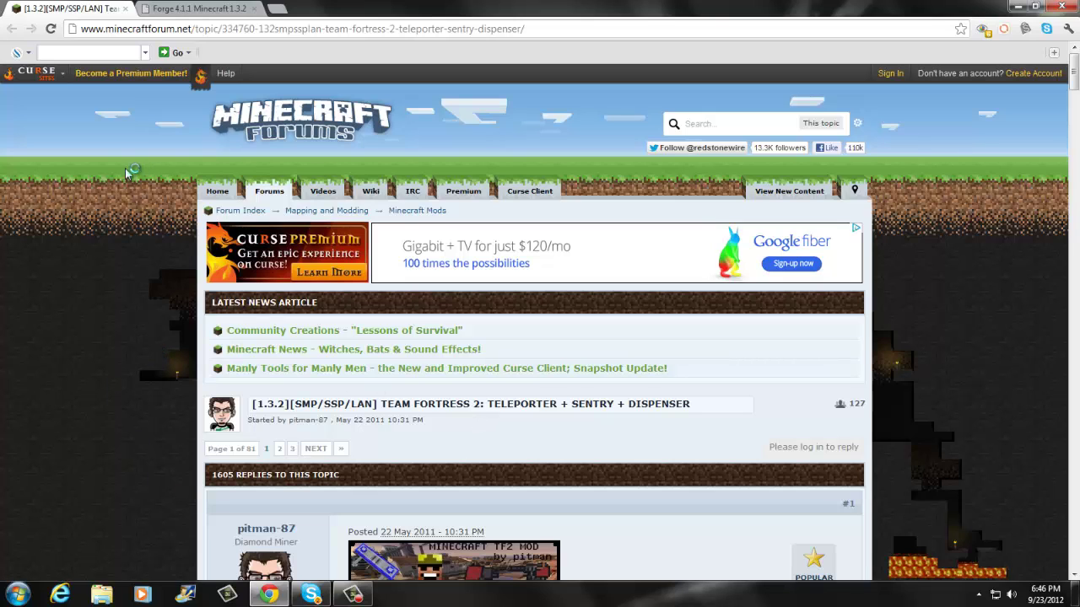
scroll(233, 352, "down", 6)
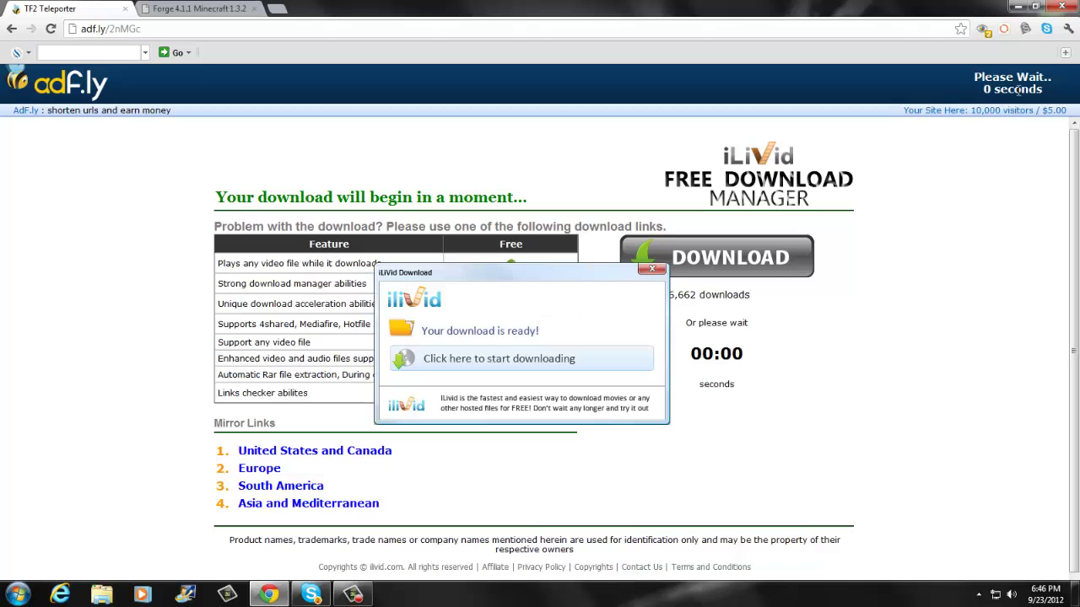
Skip the adf.ly ad and start the uploaded.net free download countdown for TF2_Teleporter_1.3.2b.zip.
left_click(1018, 88)
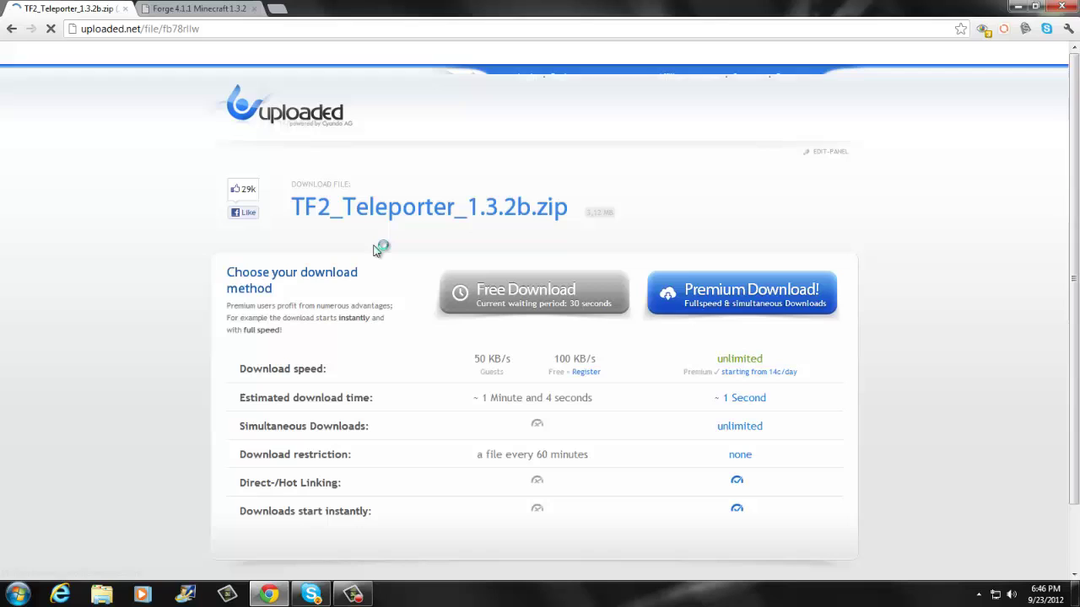
left_click(432, 217)
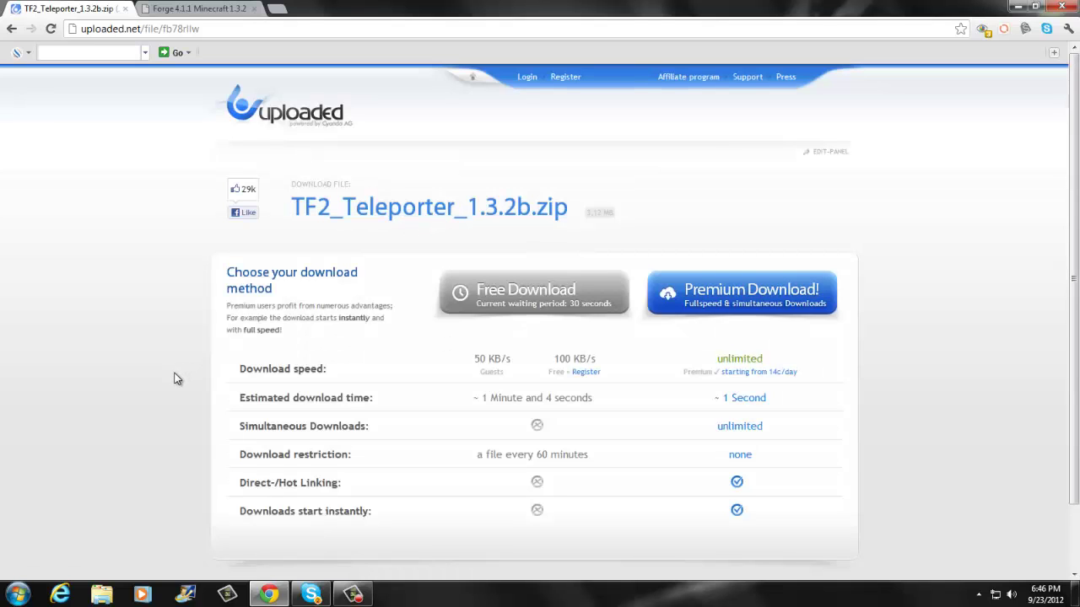
scroll(261, 344, "down", 2)
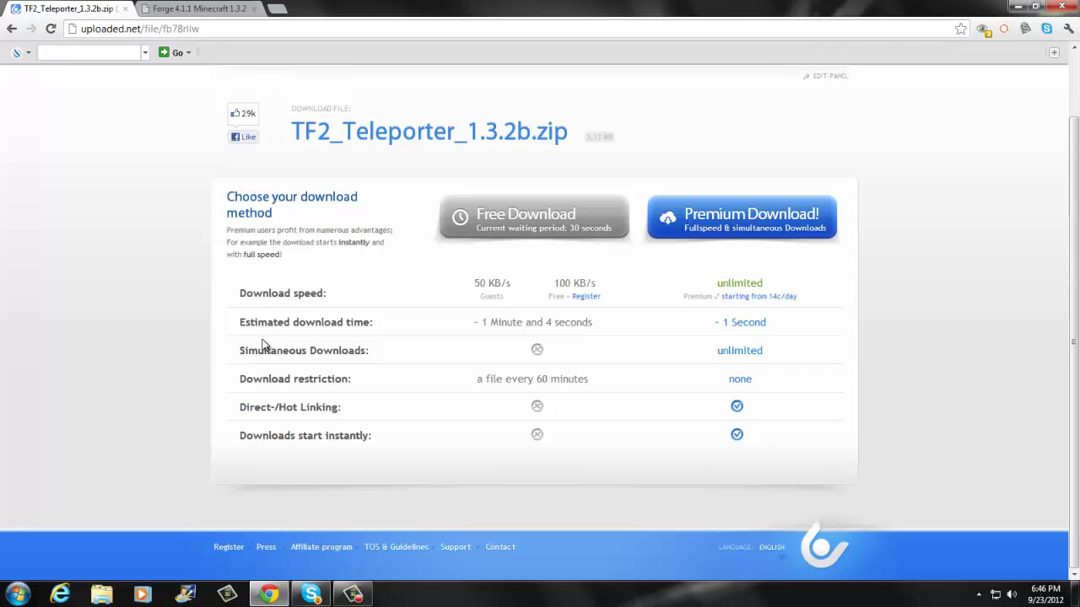
left_click(516, 222)
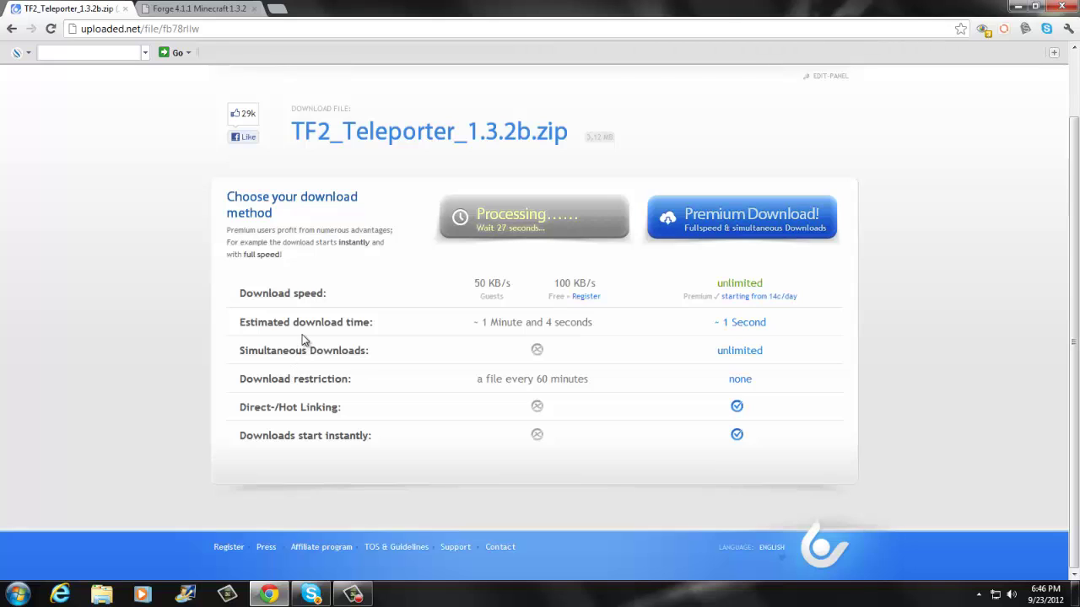
scroll(304, 339, "up", 2)
scroll(302, 337, "down", 2)
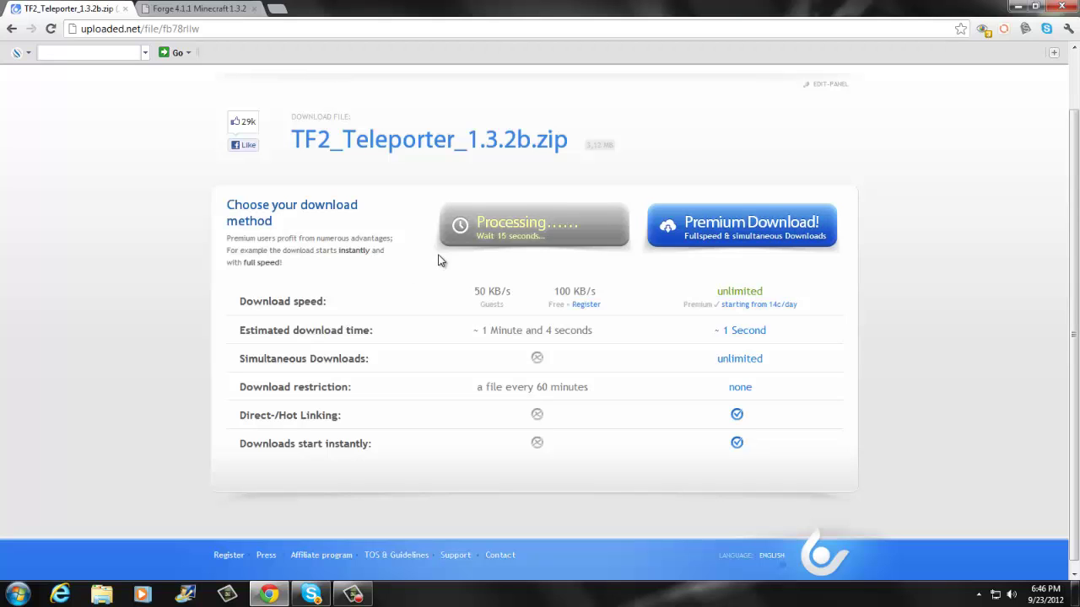
Download the Forge 4.1.1 Universal (Direct) zip, then go back to the uploaded.net tab.
left_click(234, 7)
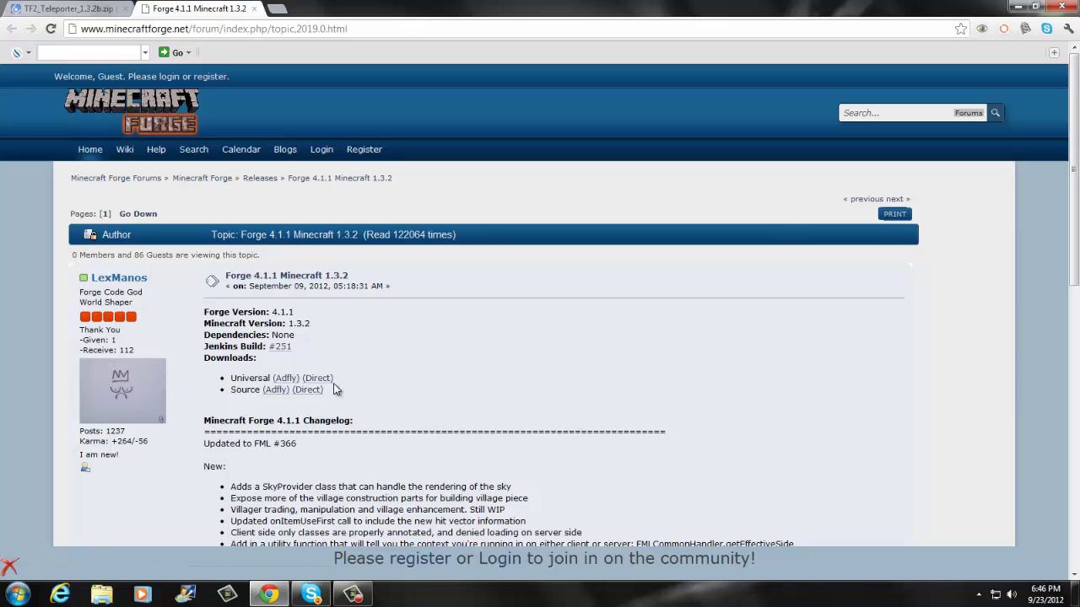
left_click(329, 382)
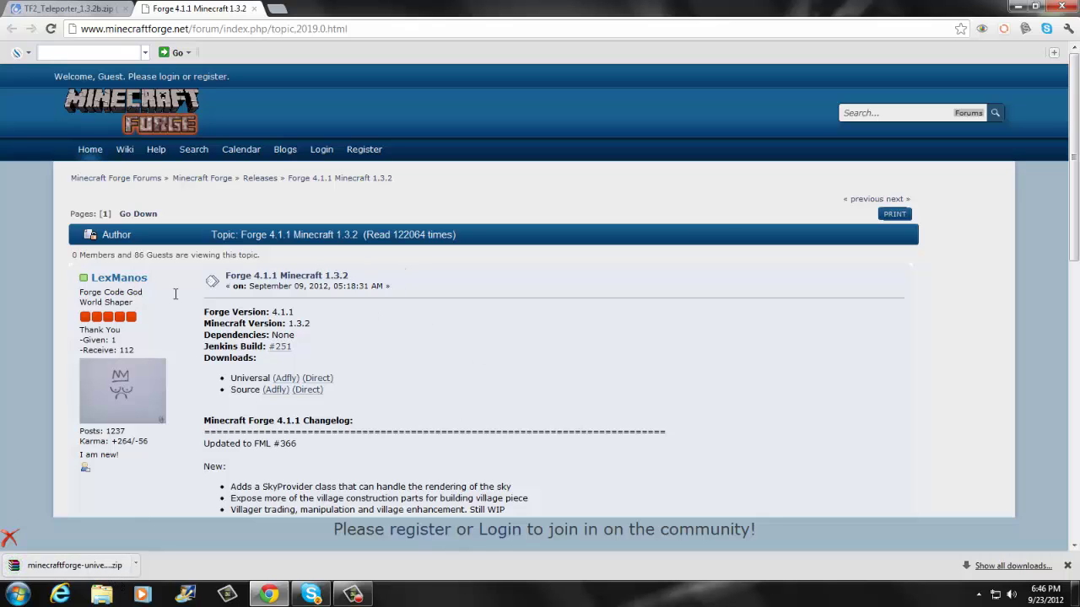
left_click(103, 10)
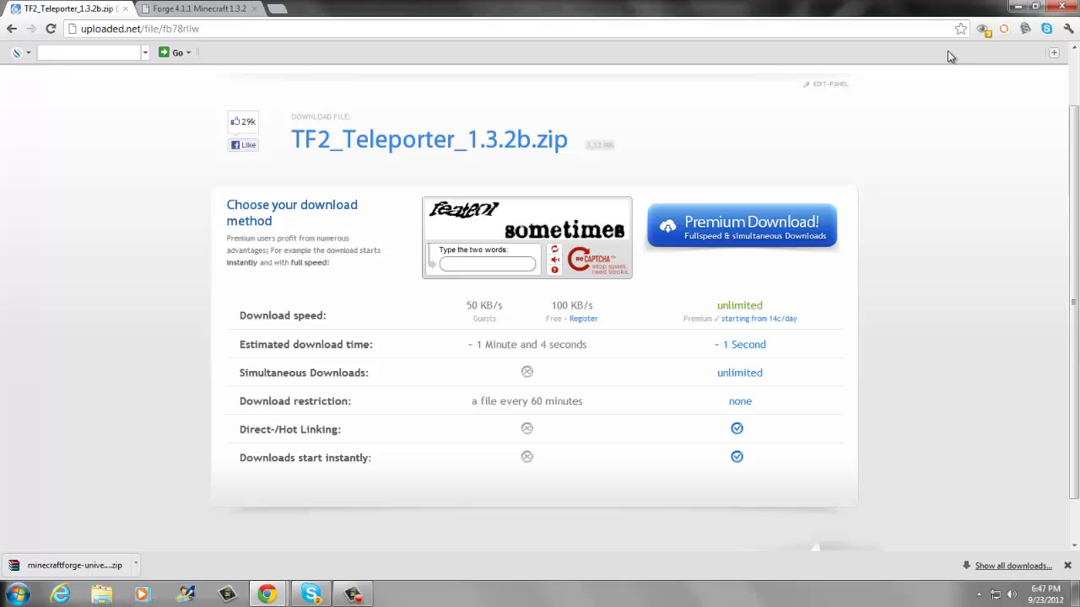
Enter the two captcha words, close the pop-up ad window, and submit to start downloading.
left_click(462, 260)
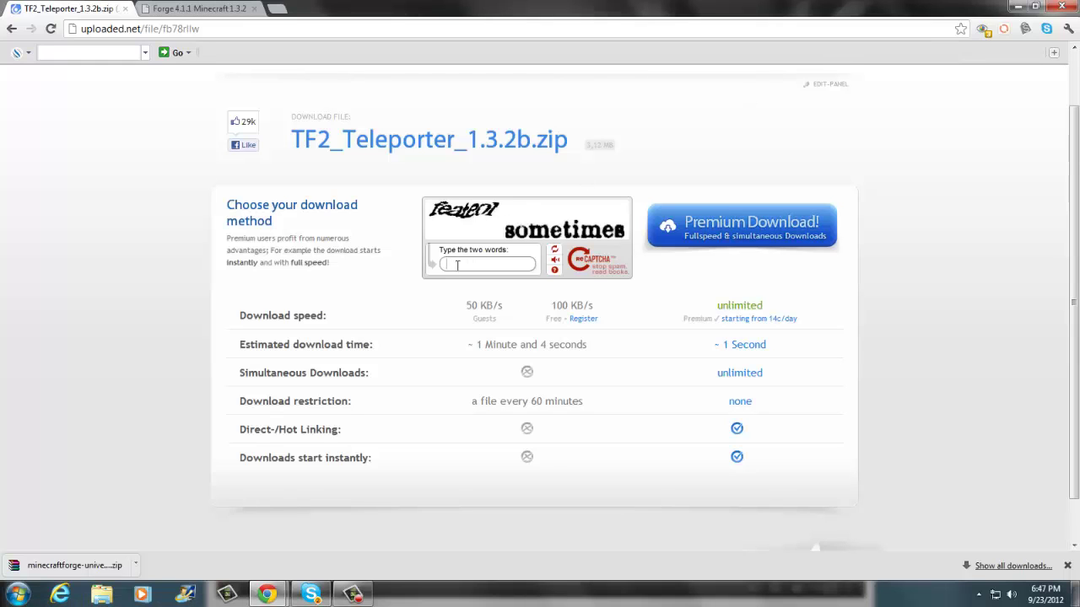
type("feate")
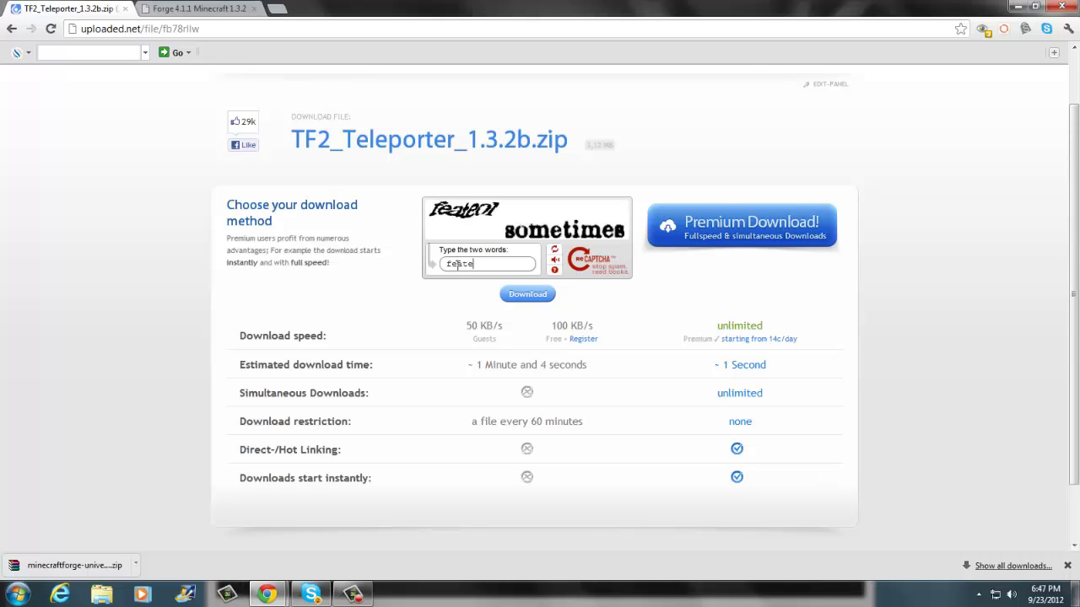
type("nl")
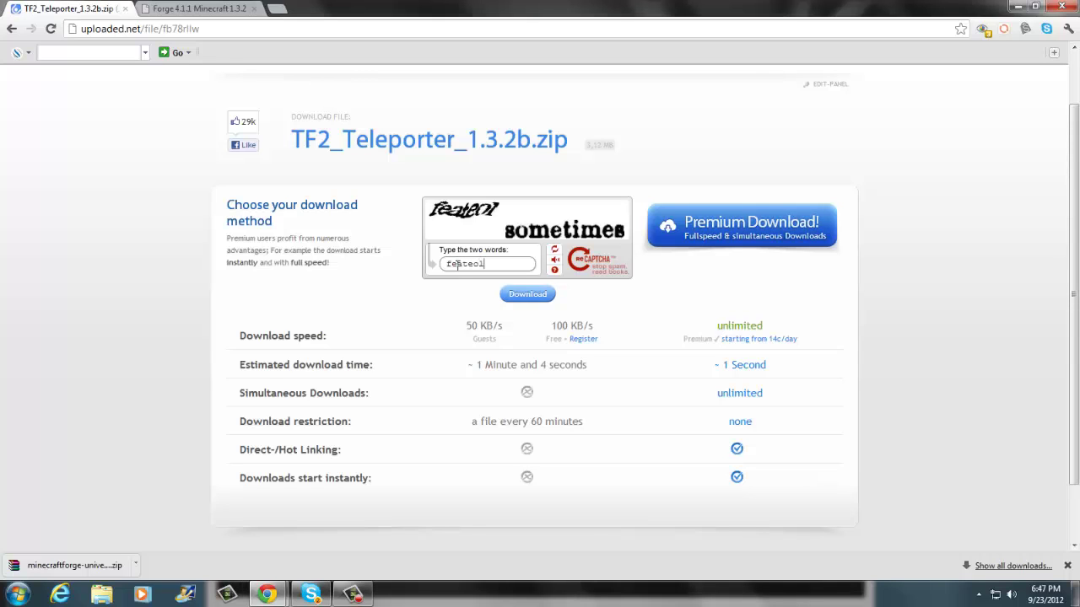
mouse_move(266, 596)
left_click(343, 516)
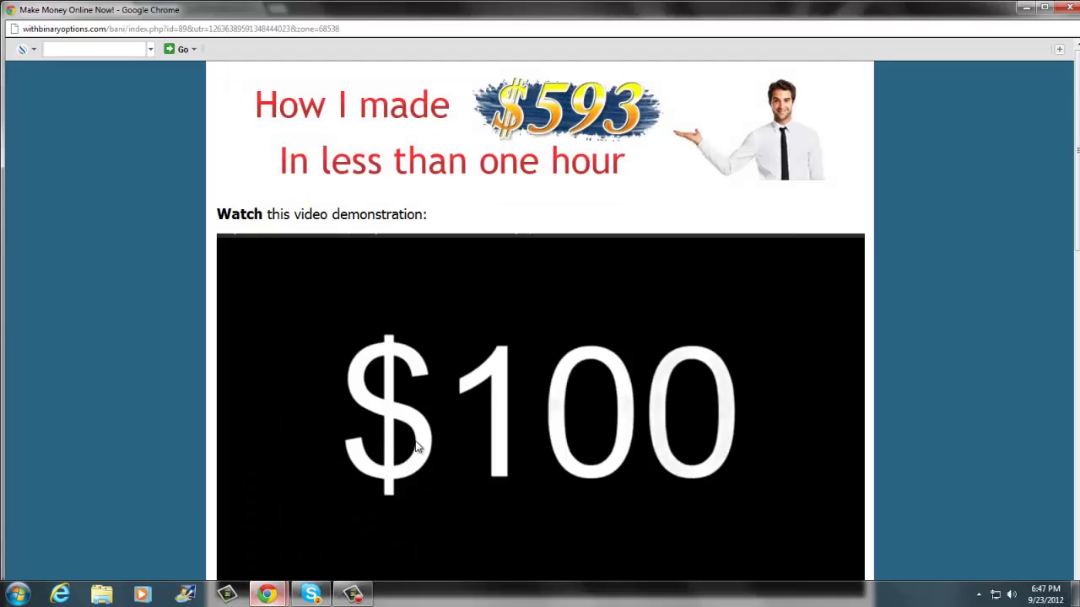
left_click(1061, 6)
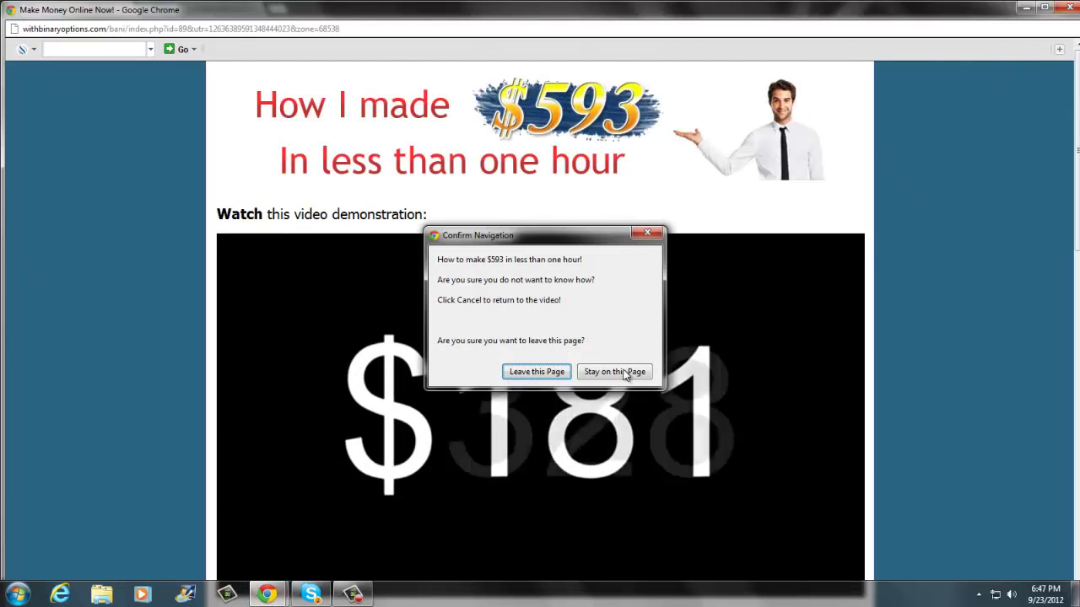
left_click(555, 378)
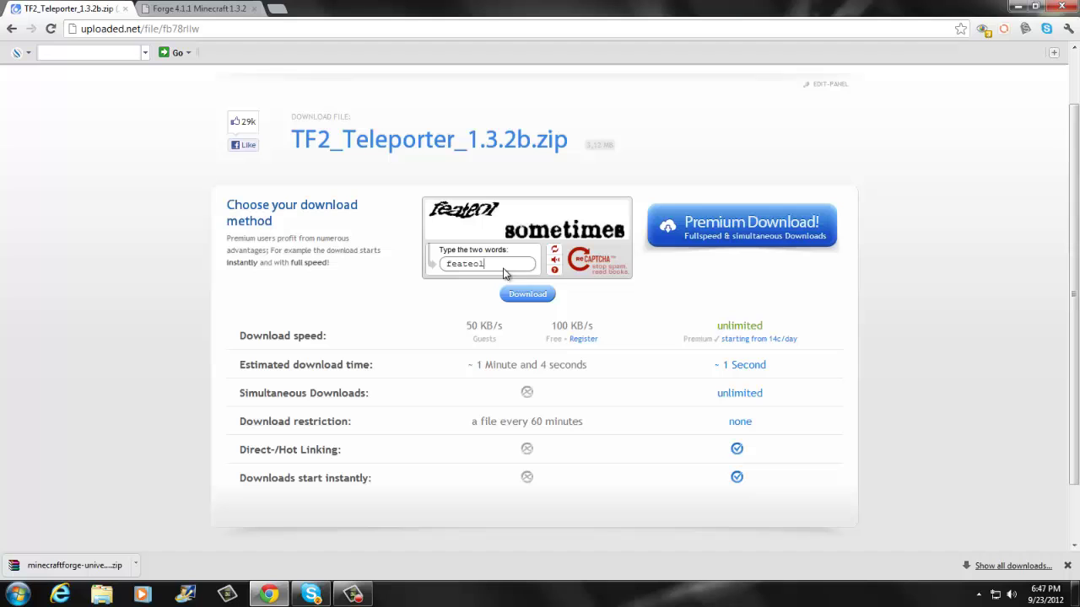
type("some")
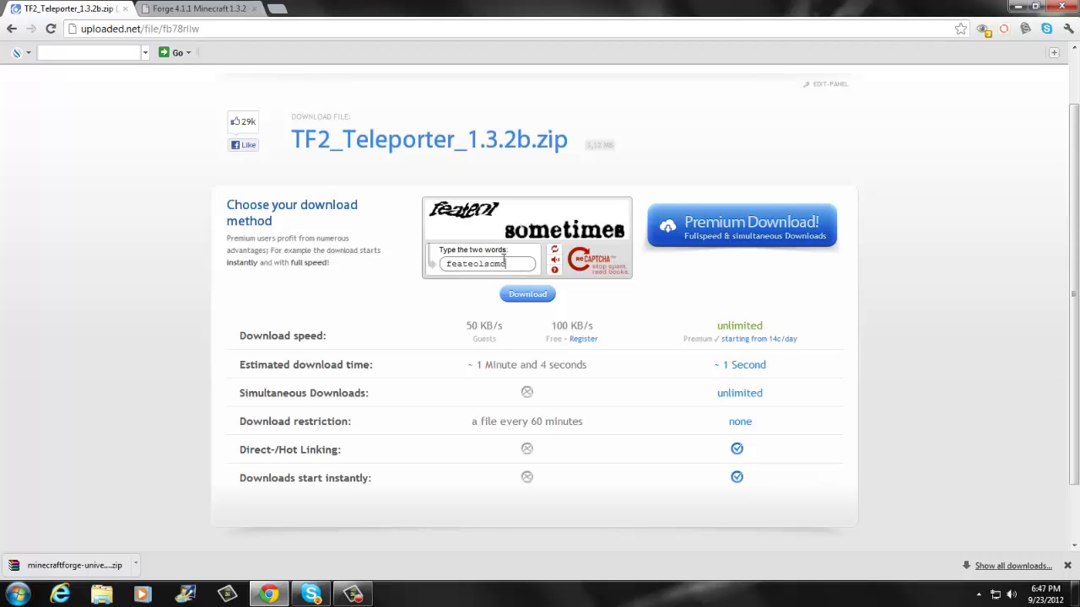
type("s")
key("Return")
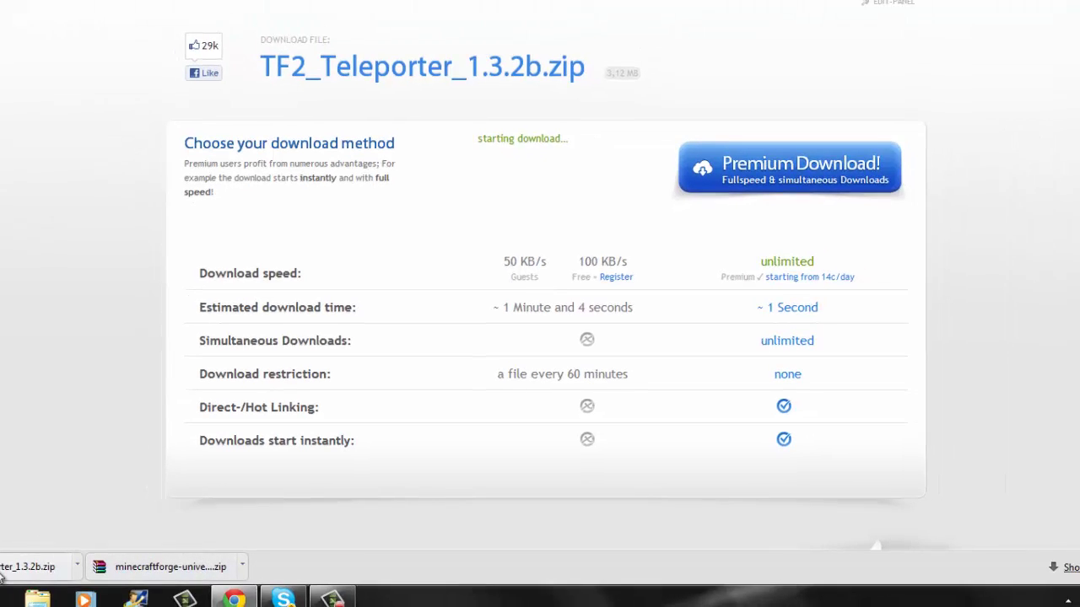
Open the downloaded TF2_Teleporter and Forge universal zips in WinRAR, then minimize all windows.
left_click(26, 567)
left_click(202, 566)
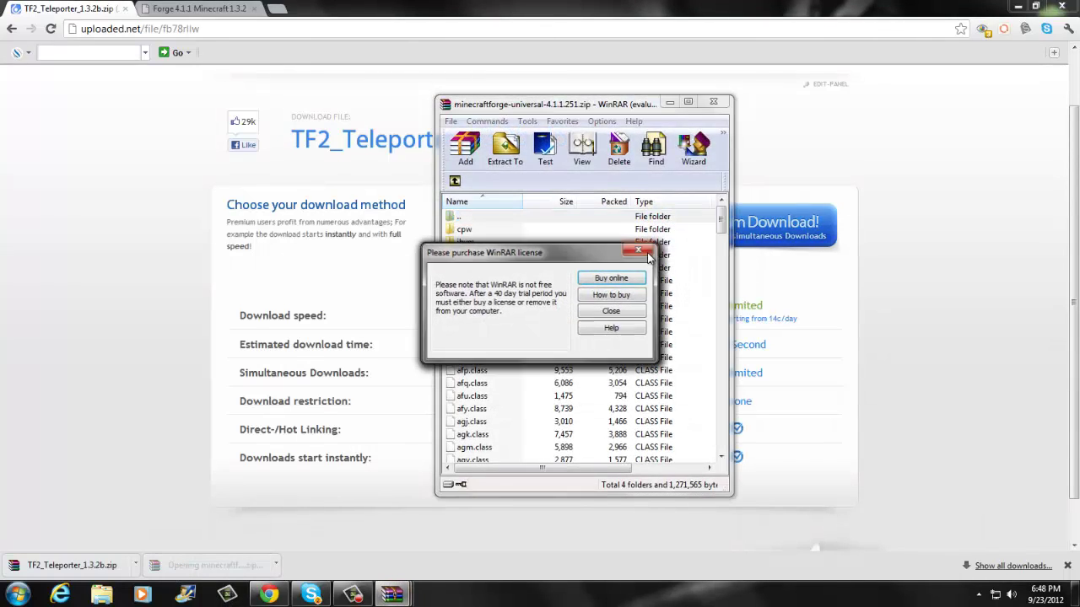
left_click(648, 253)
left_click(1018, 6)
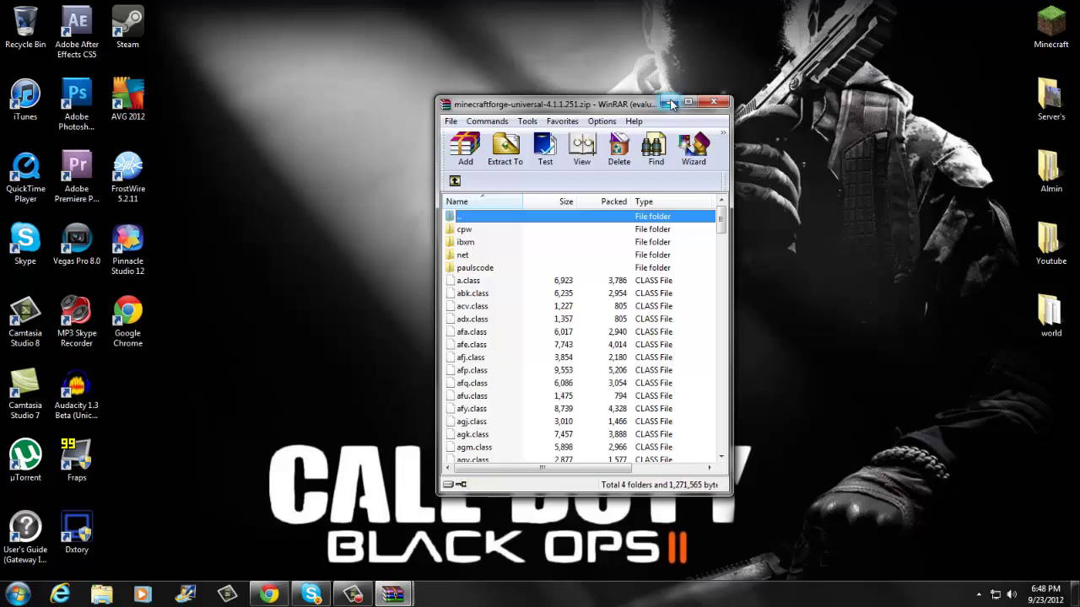
left_click(669, 102)
left_click(673, 104)
Go through the Roaming folder to .minecraft\bin and open minecraft.jar with WinRAR archiver.
left_click(19, 595)
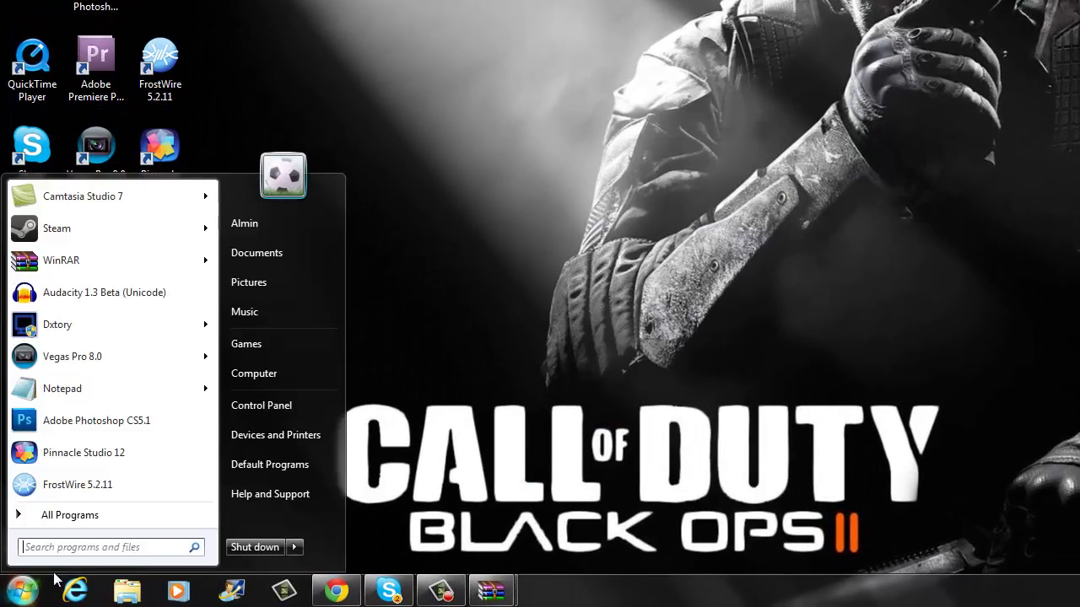
type("%")
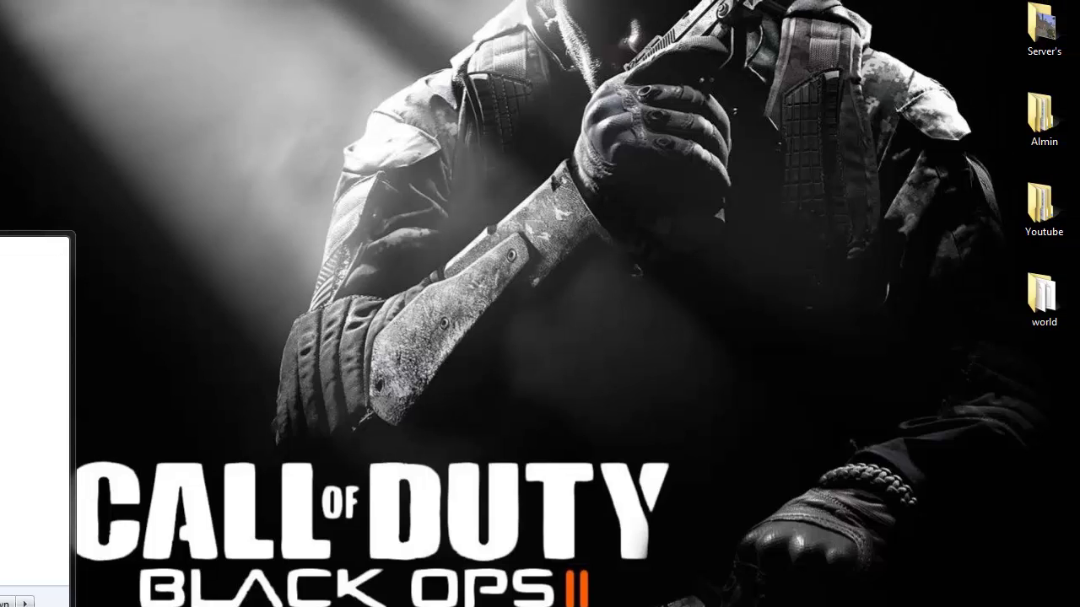
key("Return")
double_click(497, 179)
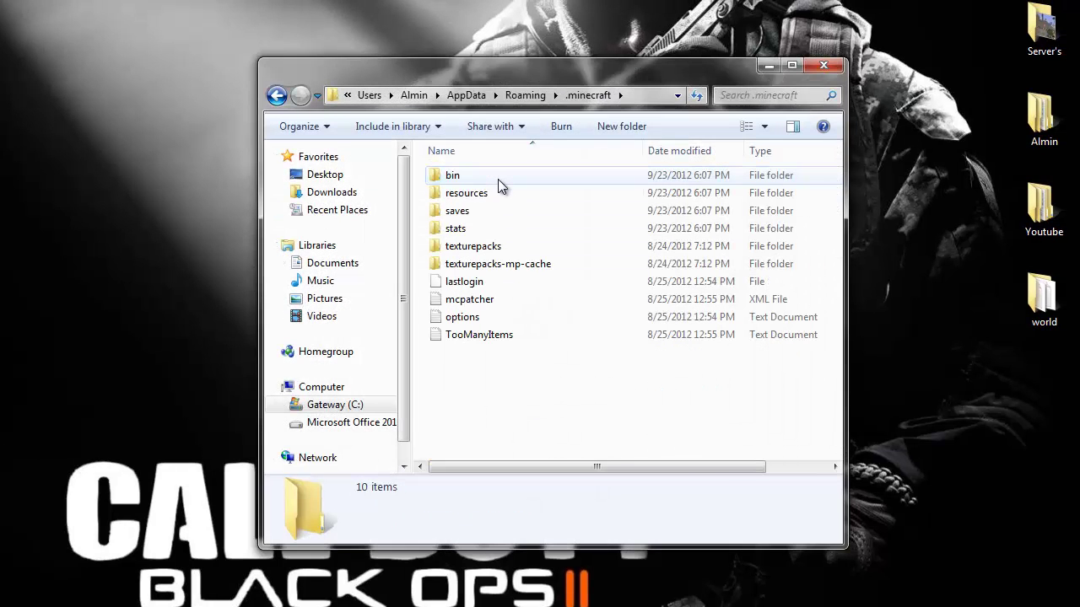
double_click(479, 179)
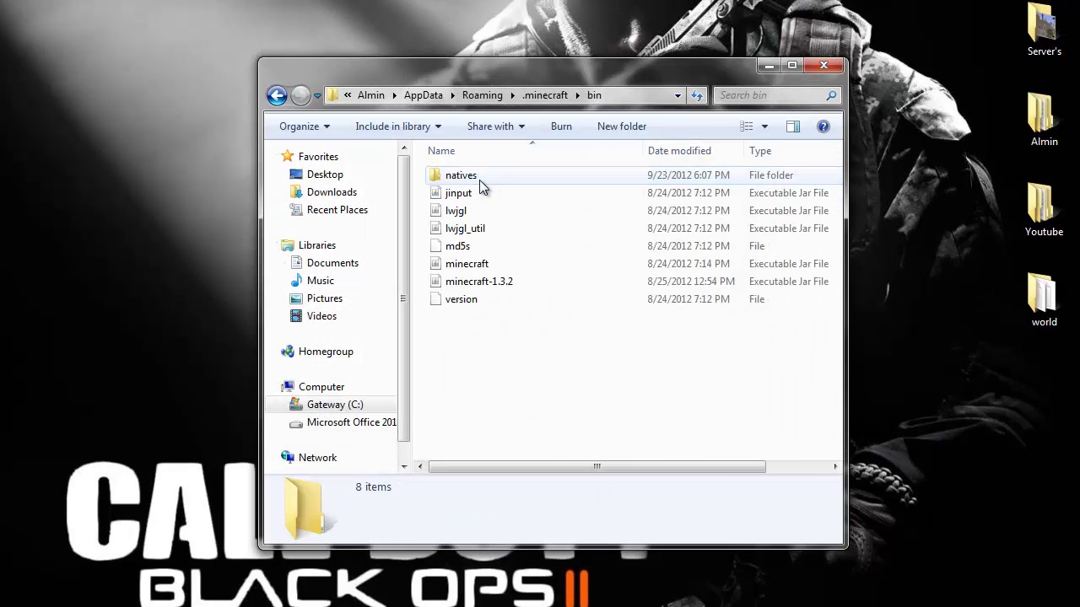
left_click(479, 264)
right_click(479, 264)
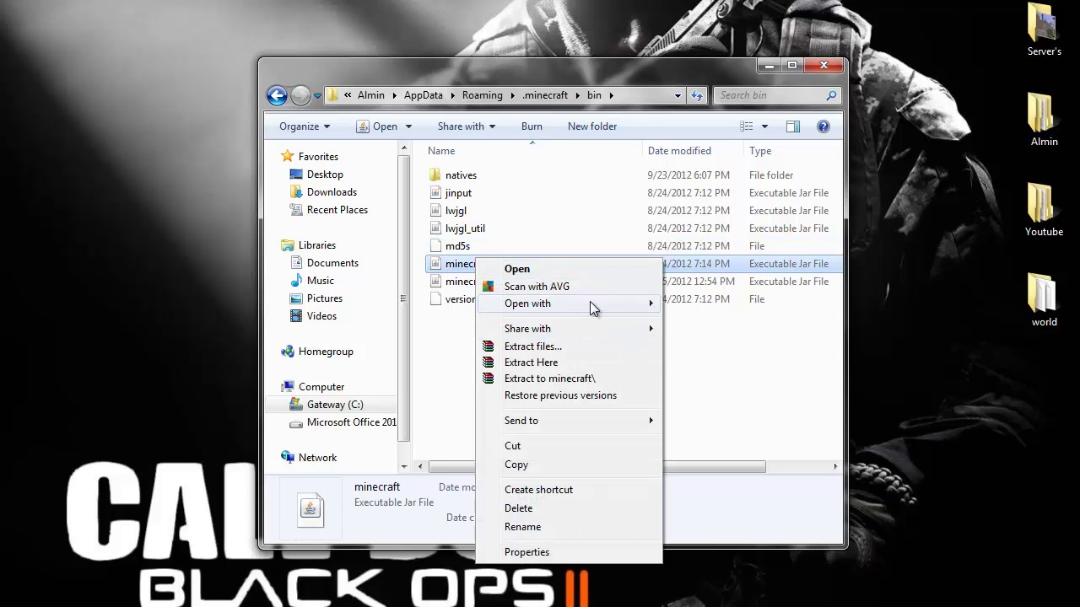
mouse_move(647, 306)
left_click(713, 322)
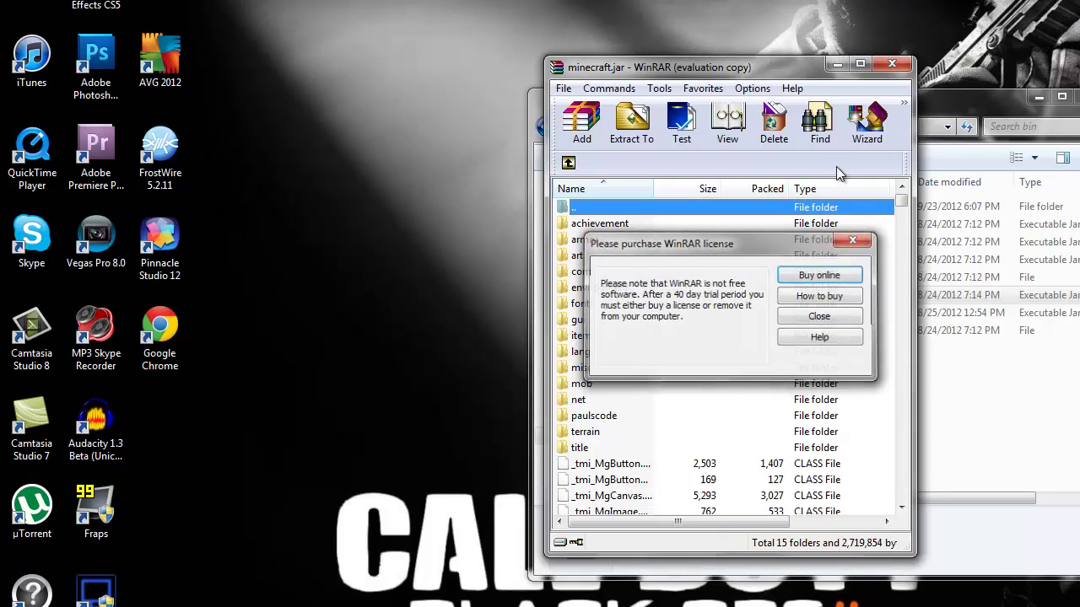
Dismiss the licence reminder and arrange the minecraft.jar and Forge archive windows side by side.
key("Escape")
left_click_drag(751, 68, 494, 49)
left_click(321, 302)
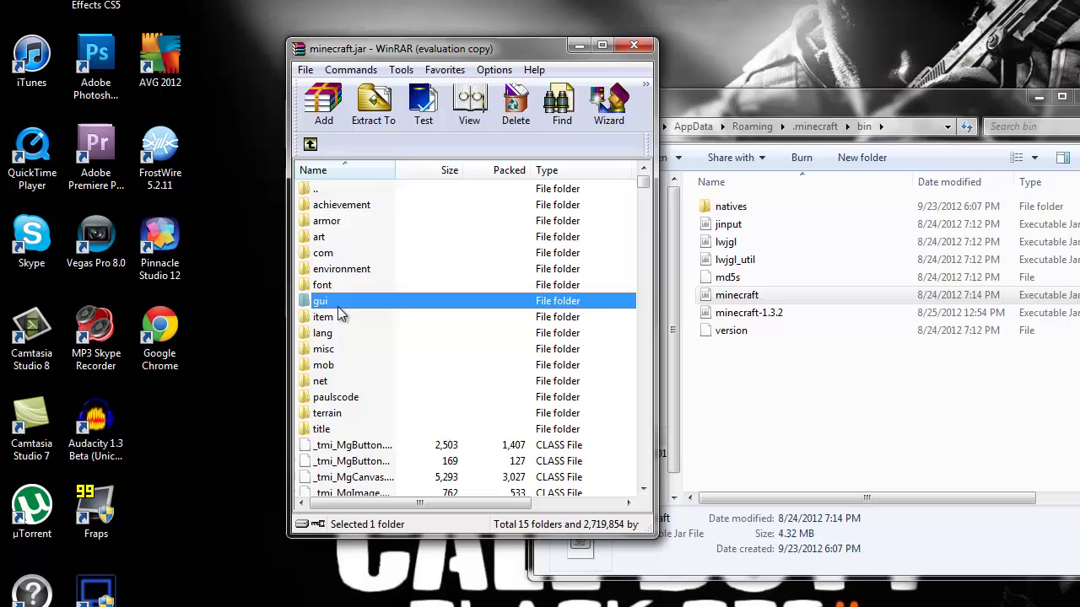
left_click(498, 604)
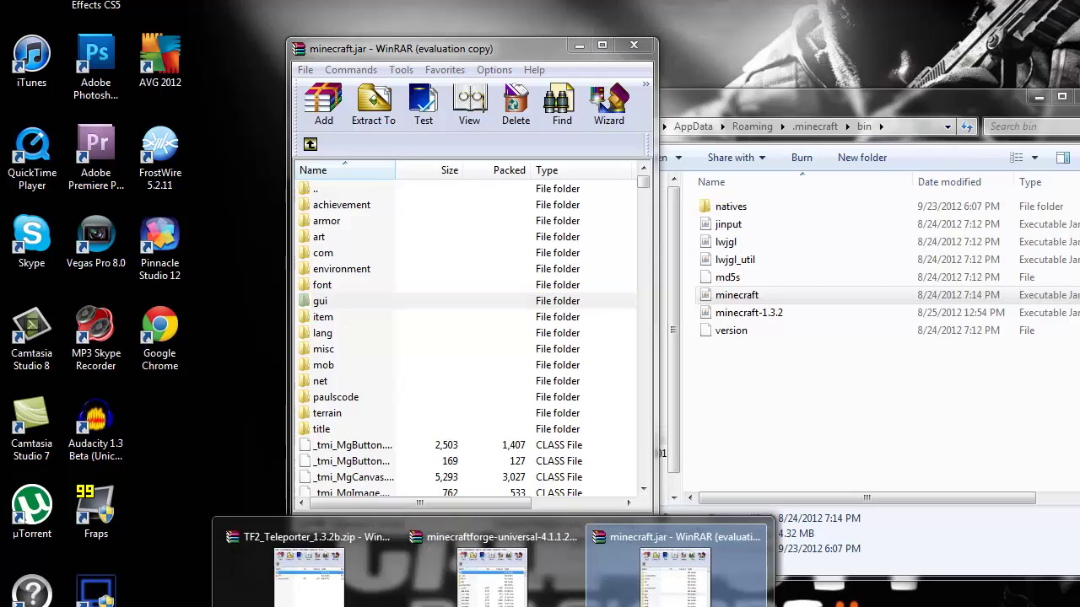
left_click(492, 565)
left_click_drag(713, 51, 911, 65)
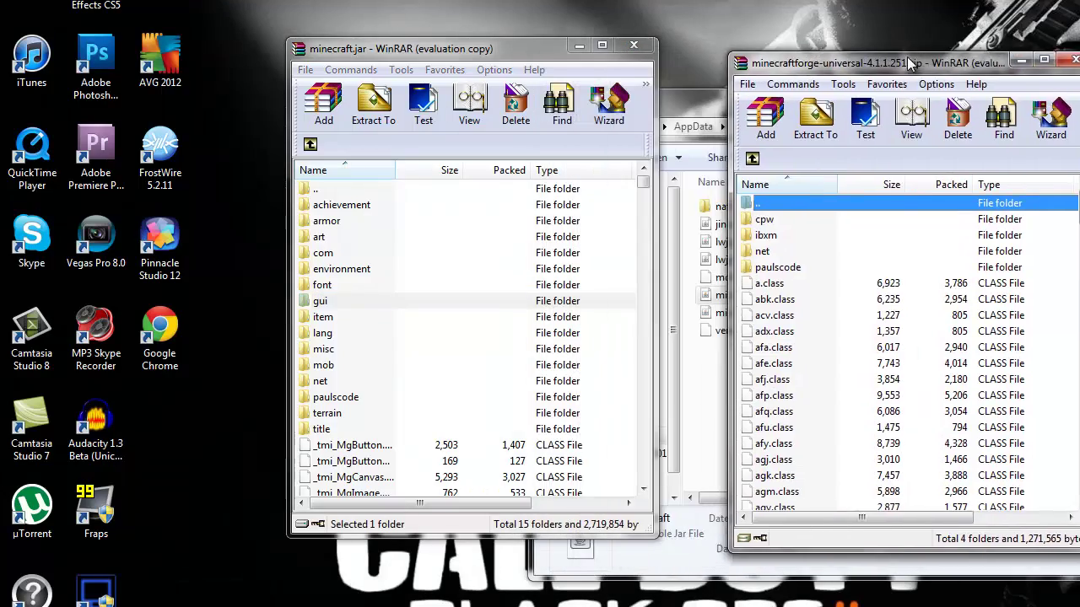
scroll(564, 483, "down", 6)
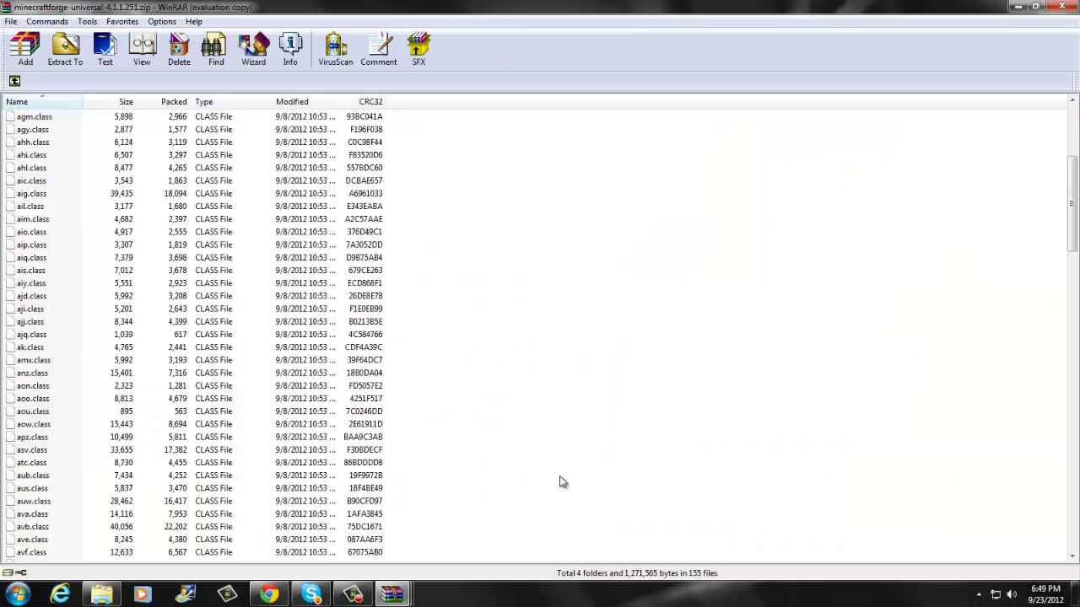
scroll(564, 483, "down", 10)
left_click_drag(1073, 325, 1073, 570)
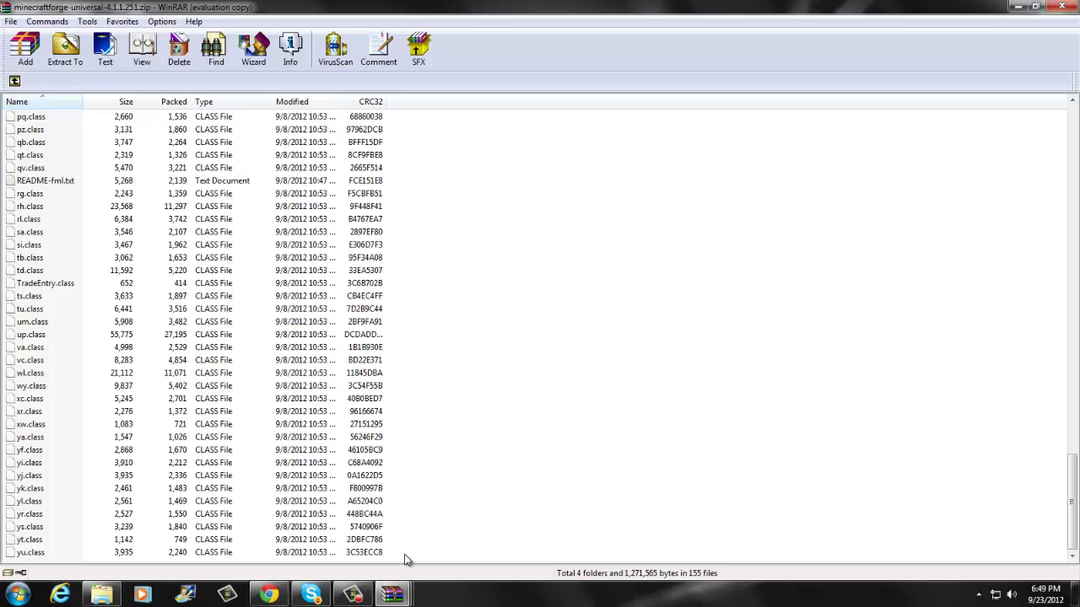
Add all Forge universal files into minecraft.jar, close both archives, and return to .minecraft.
mouse_move(404, 559)
left_mouse_down()
mouse_move(296, 462)
mouse_move(169, 97)
mouse_move(143, 97)
mouse_move(143, 142)
mouse_move(141, 130)
left_mouse_up()
left_click(1039, 7)
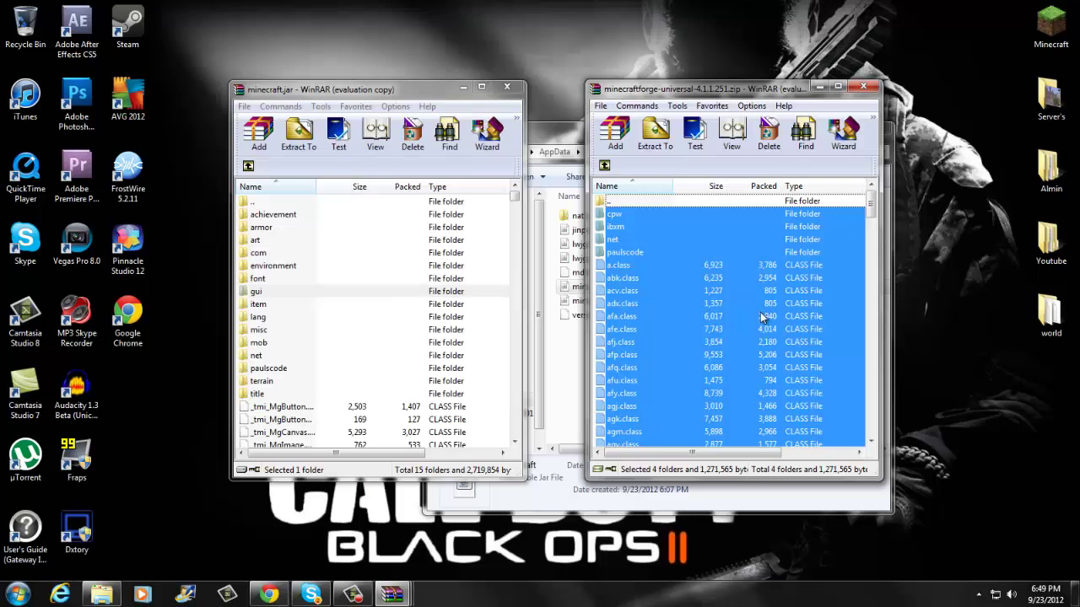
left_click_drag(761, 316, 301, 433)
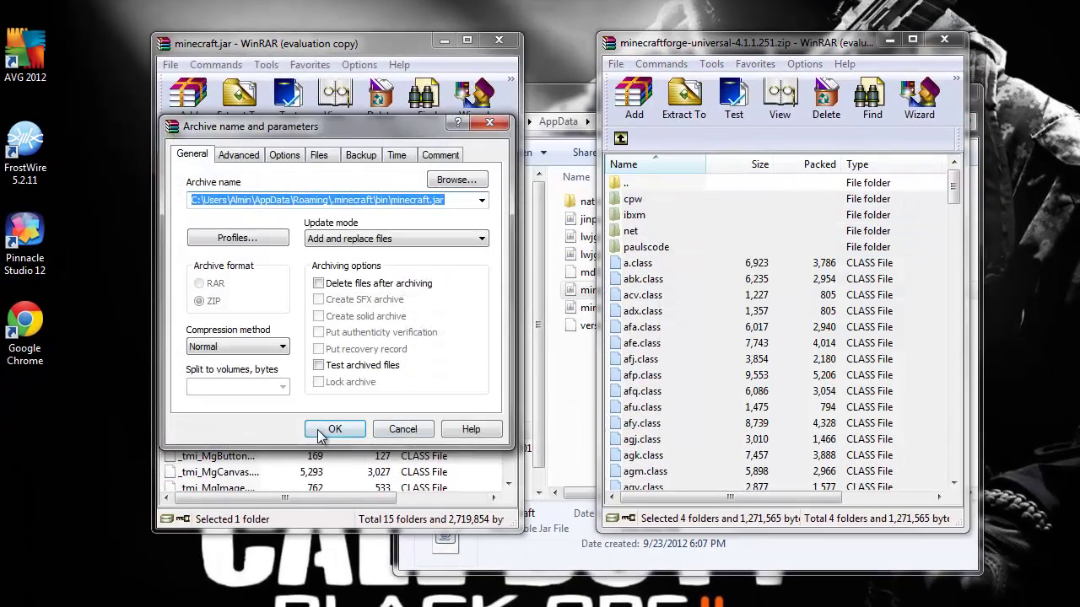
left_click(320, 431)
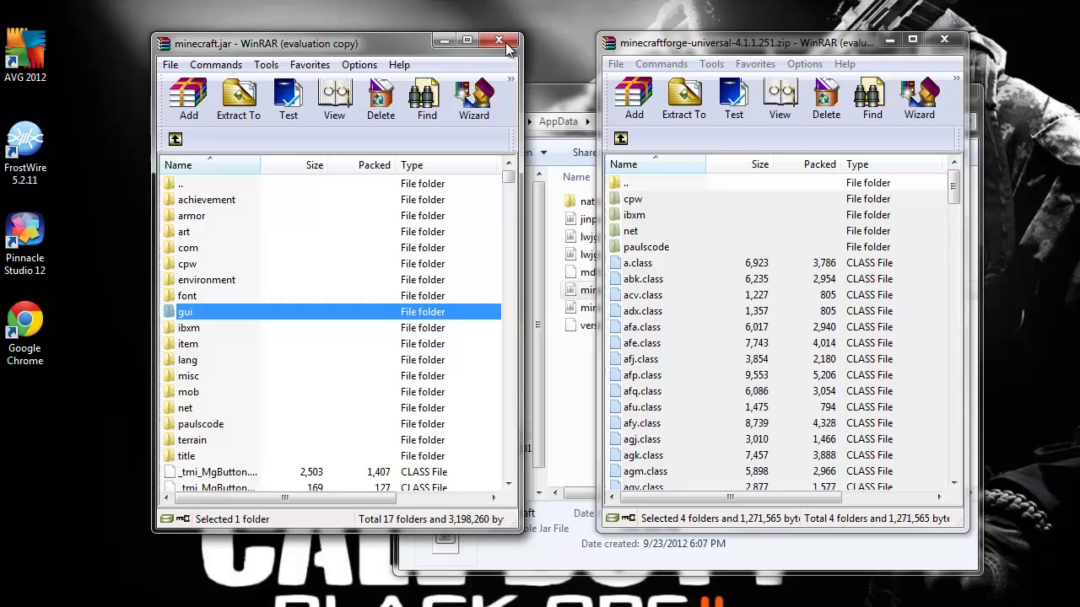
left_click(506, 44)
left_click(944, 40)
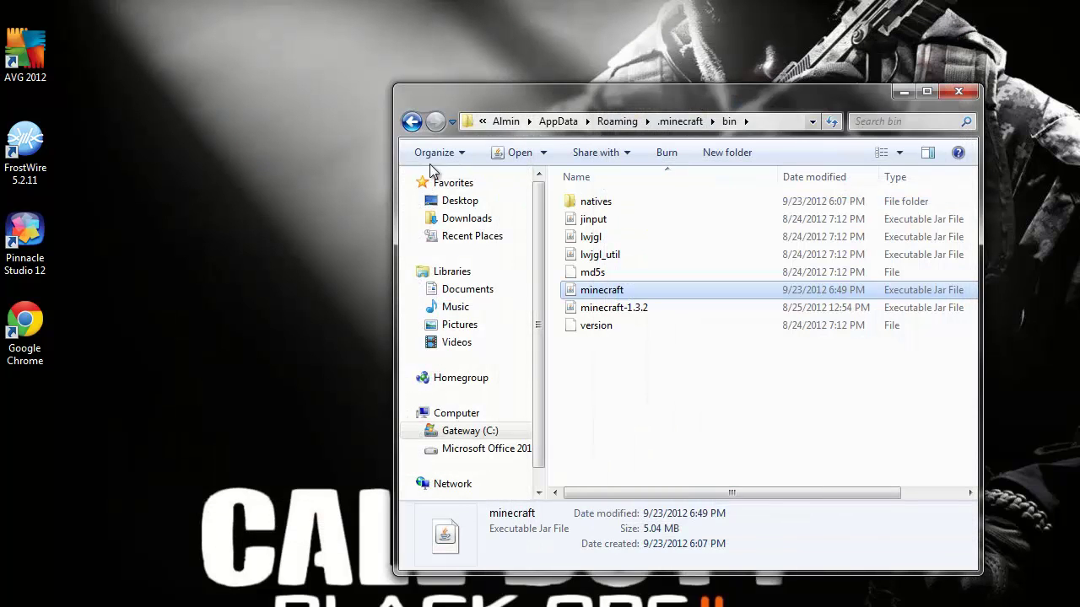
left_click(411, 121)
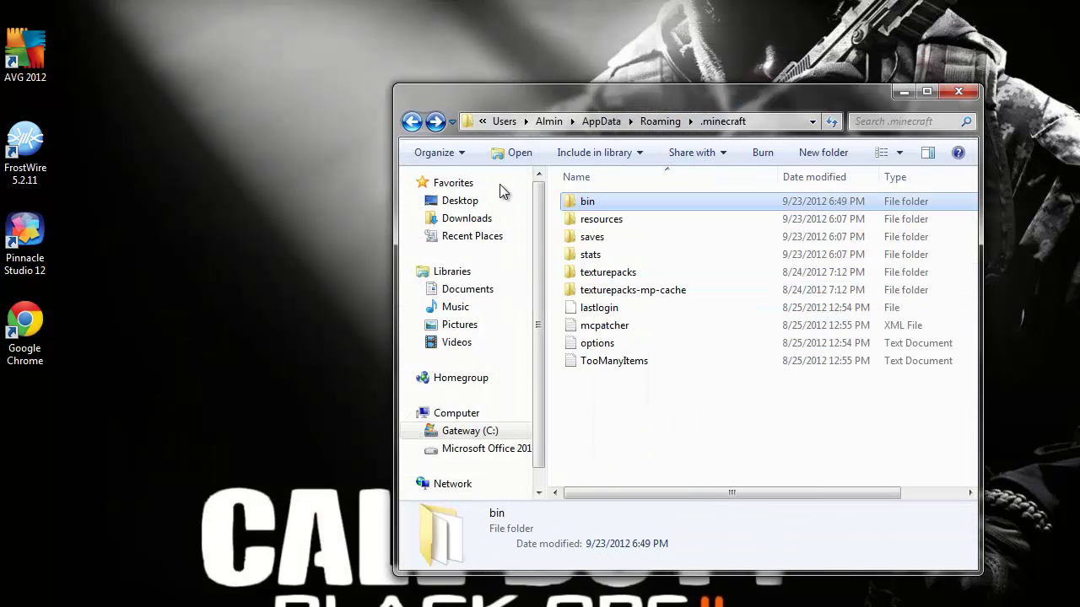
left_click(711, 394)
Create a new folder named mods inside .minecraft and open it.
right_click(711, 394)
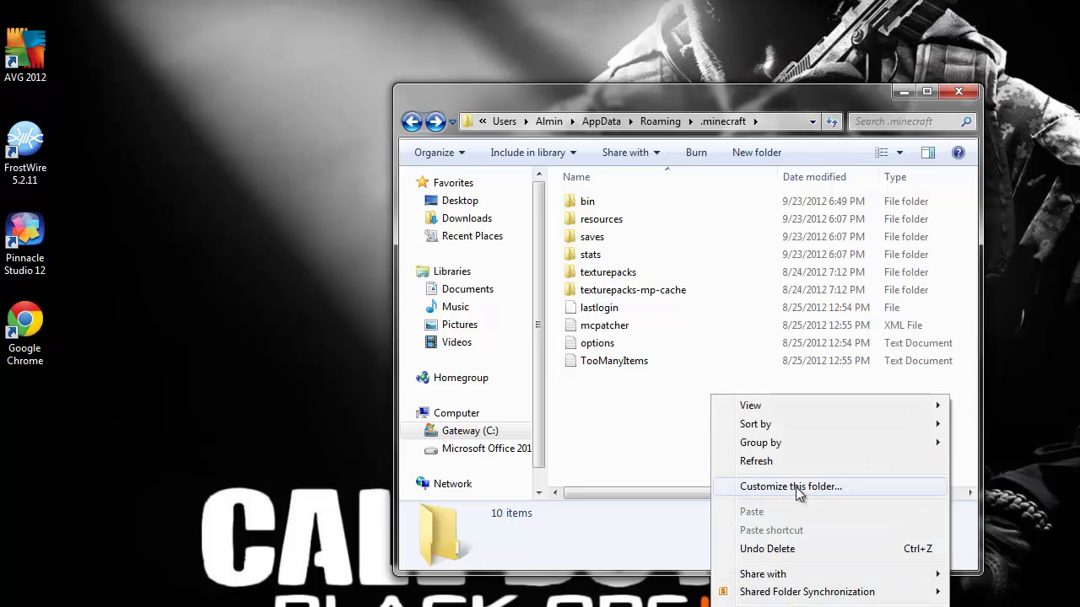
left_click(621, 408)
right_click(621, 409)
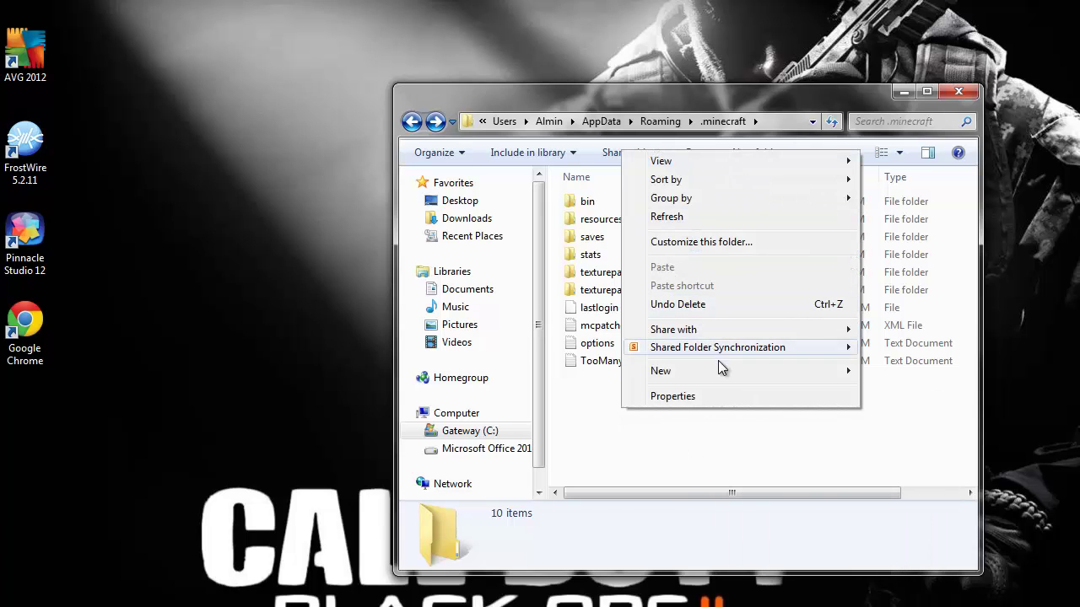
mouse_move(817, 371)
left_click(891, 380)
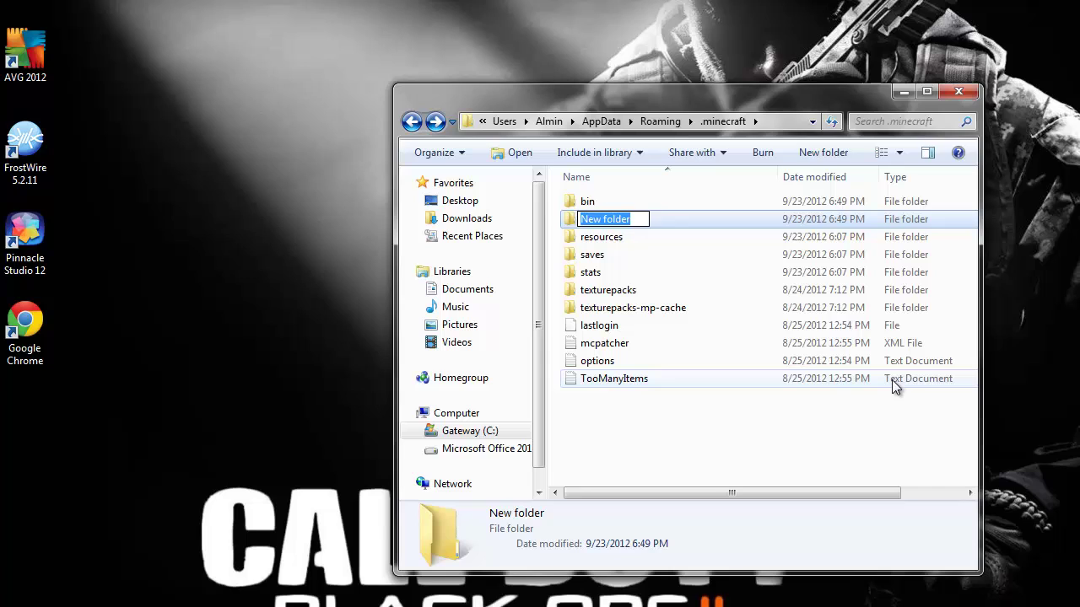
type("mods")
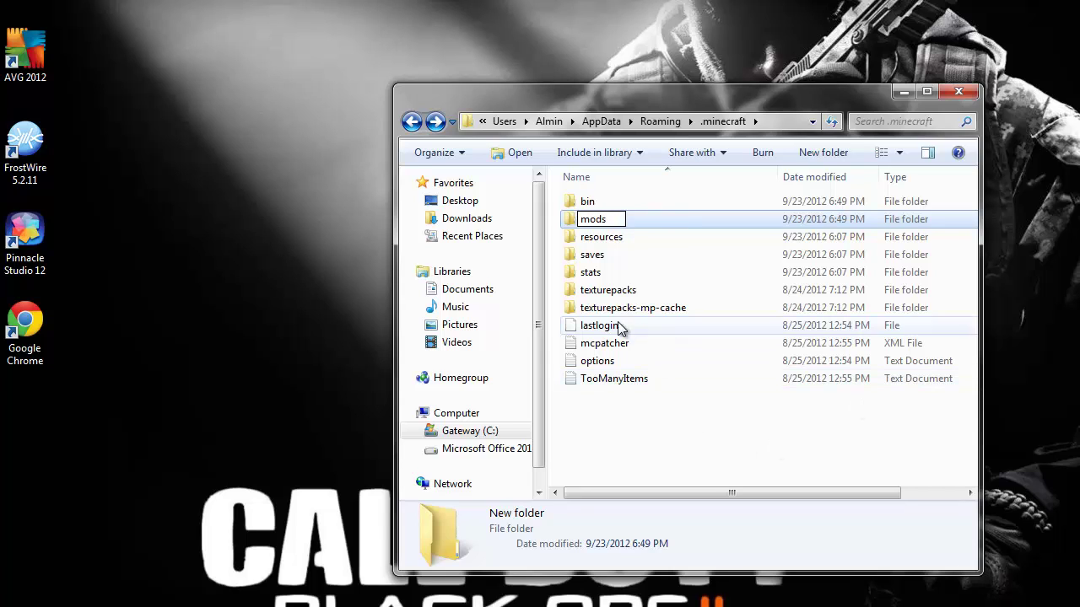
left_click(595, 399)
double_click(599, 221)
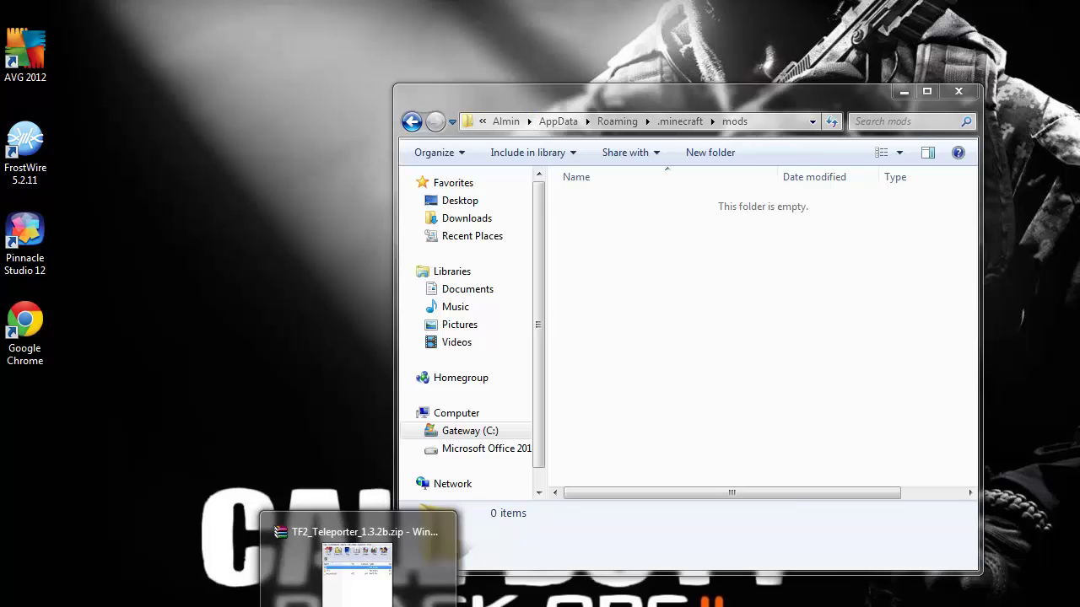
Copy TF2_Teleporter_1.3.2b.zip from the WinRAR window into the mods folder, then close it.
left_click(379, 590)
left_click_drag(533, 68, 253, 77)
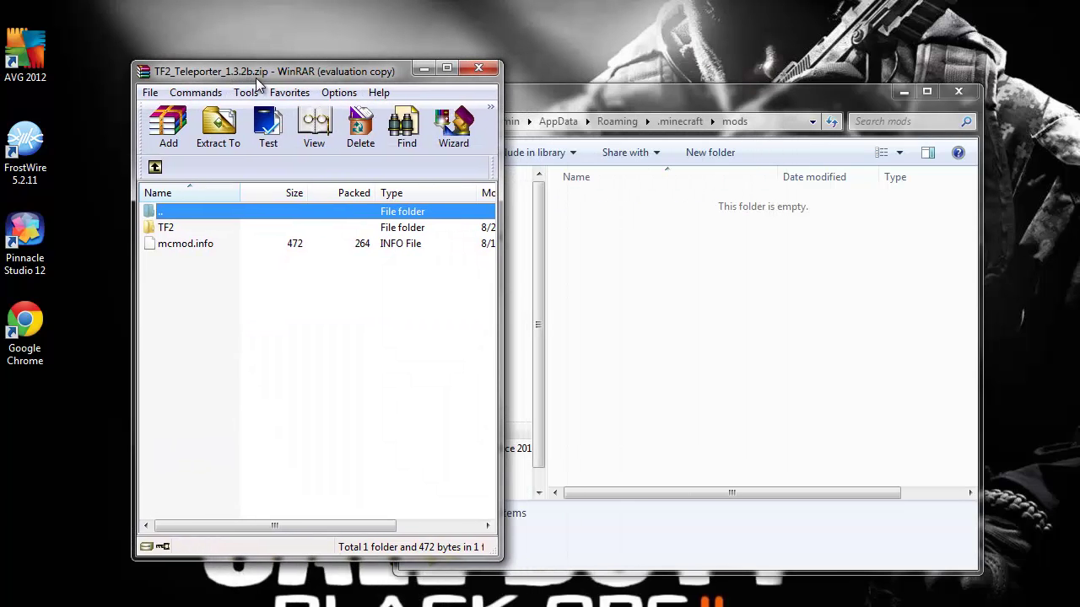
left_click(152, 167)
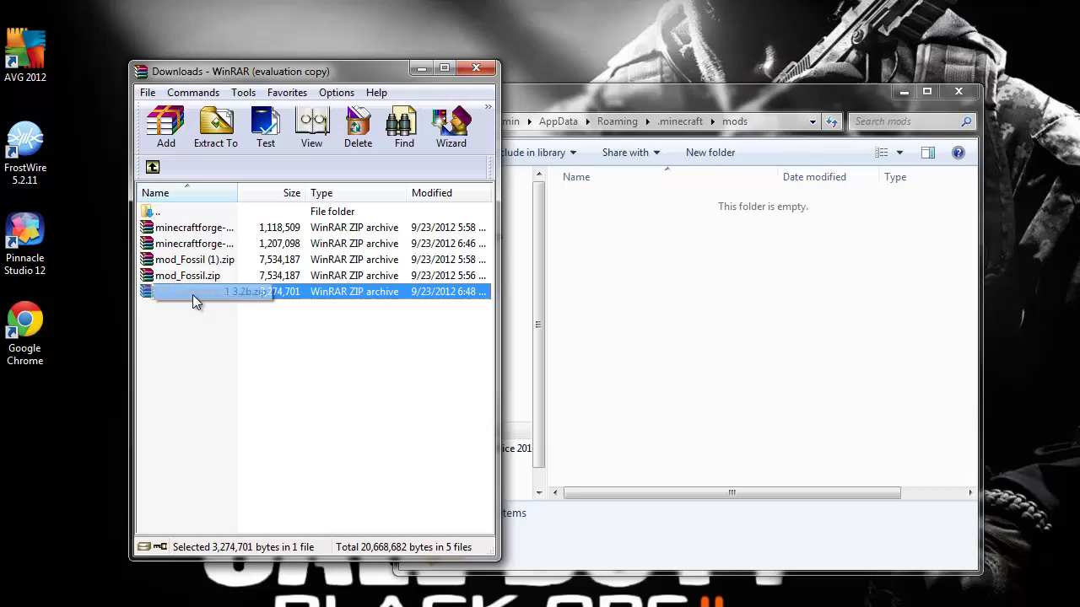
mouse_move(193, 295)
left_mouse_down()
mouse_move(735, 351)
mouse_move(748, 332)
left_mouse_up()
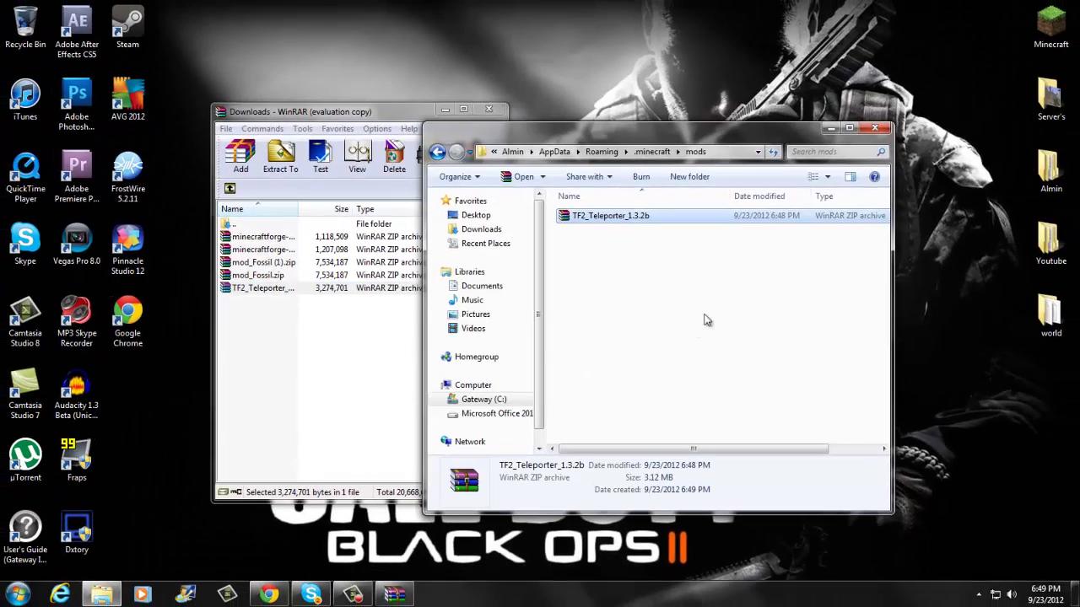
left_click(875, 128)
Close the archive window, launch Minecraft from the desktop, and let it run past the security warning.
left_click(488, 109)
double_click(1051, 25)
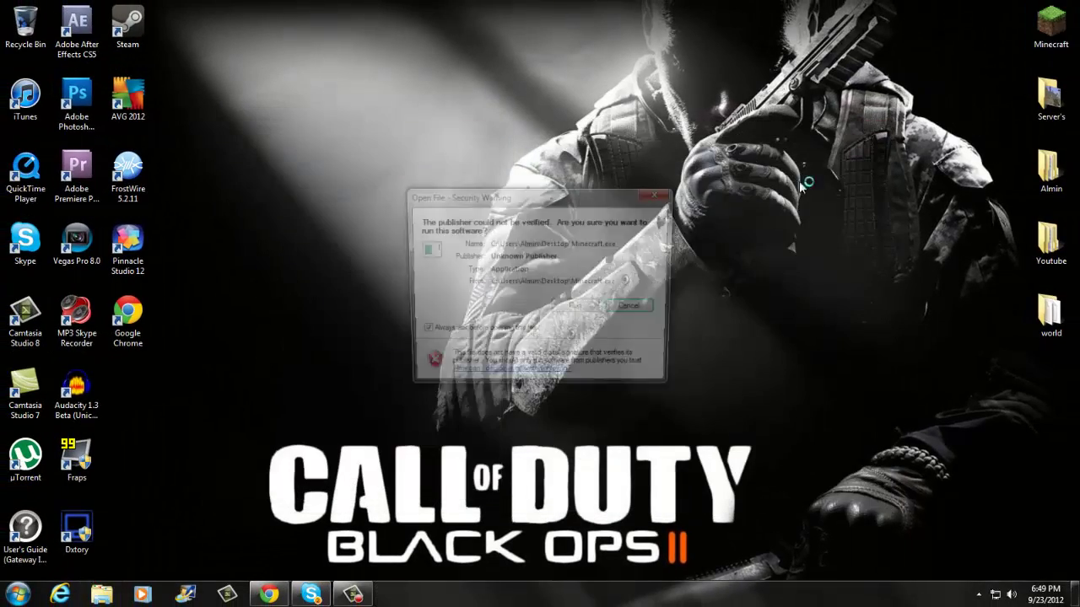
left_click(573, 307)
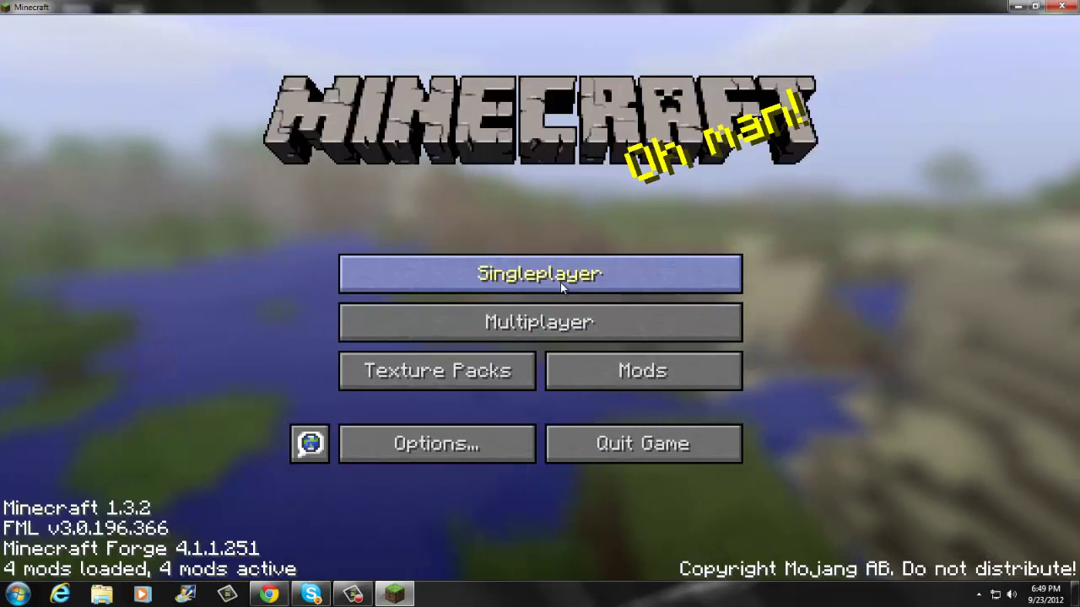
Load the New World save from the singleplayer list.
left_click(560, 282)
left_click(454, 278)
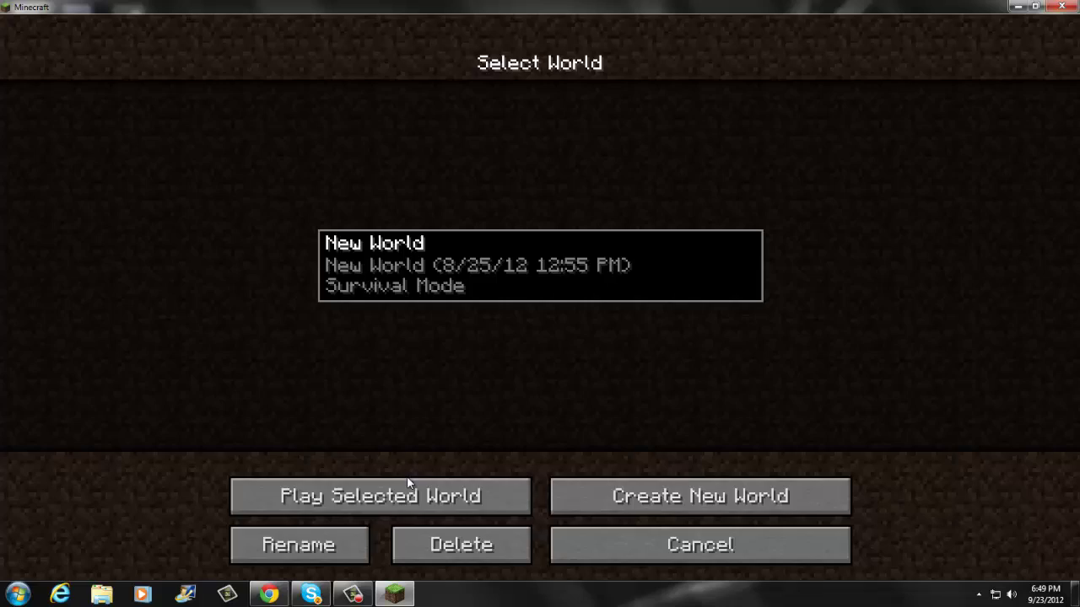
left_click(404, 497)
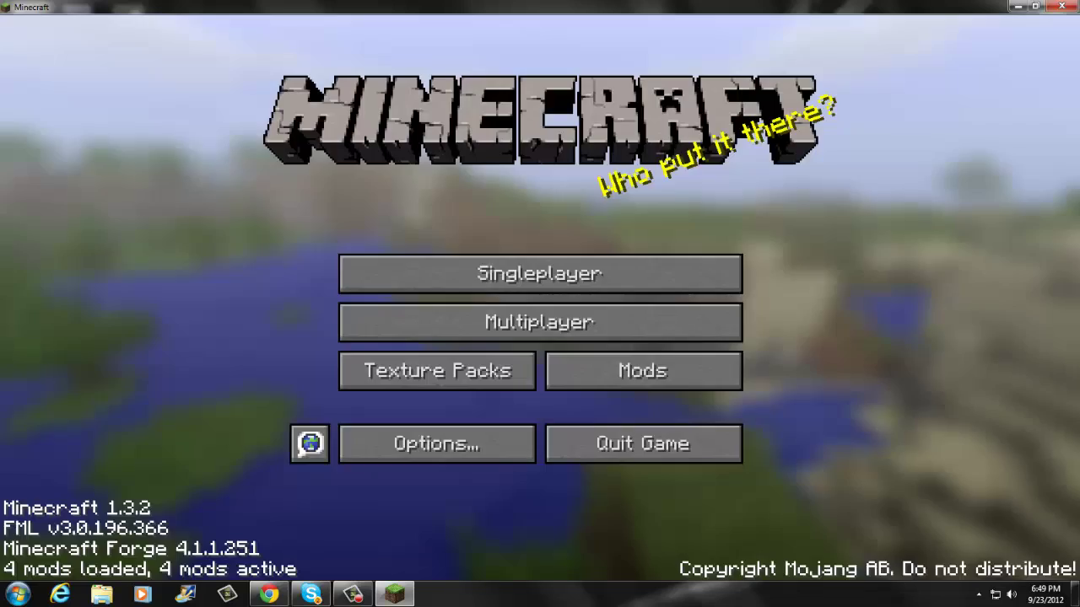
Lower music to 9% and sound to 7% in the game options and resume.
key("e")
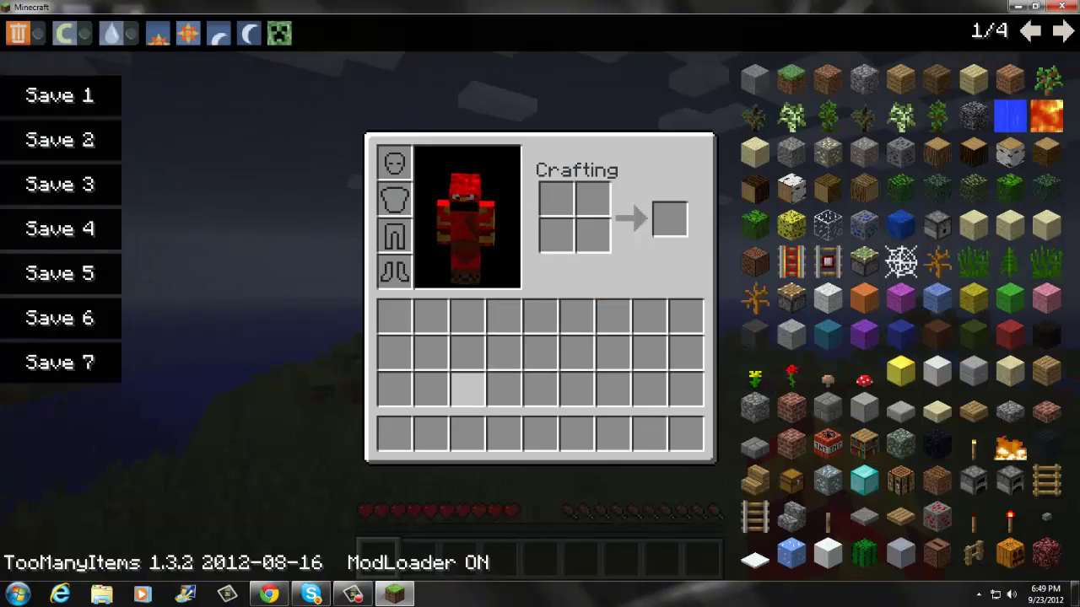
key("Escape")
key("Escape")
left_click(497, 329)
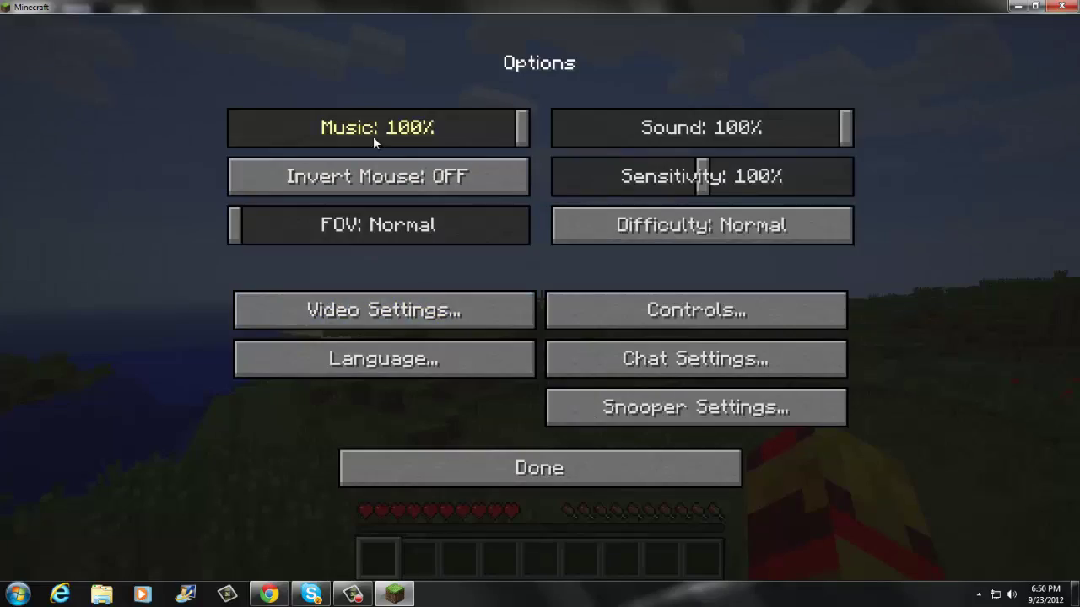
left_click(264, 140)
left_click(580, 141)
key("Escape")
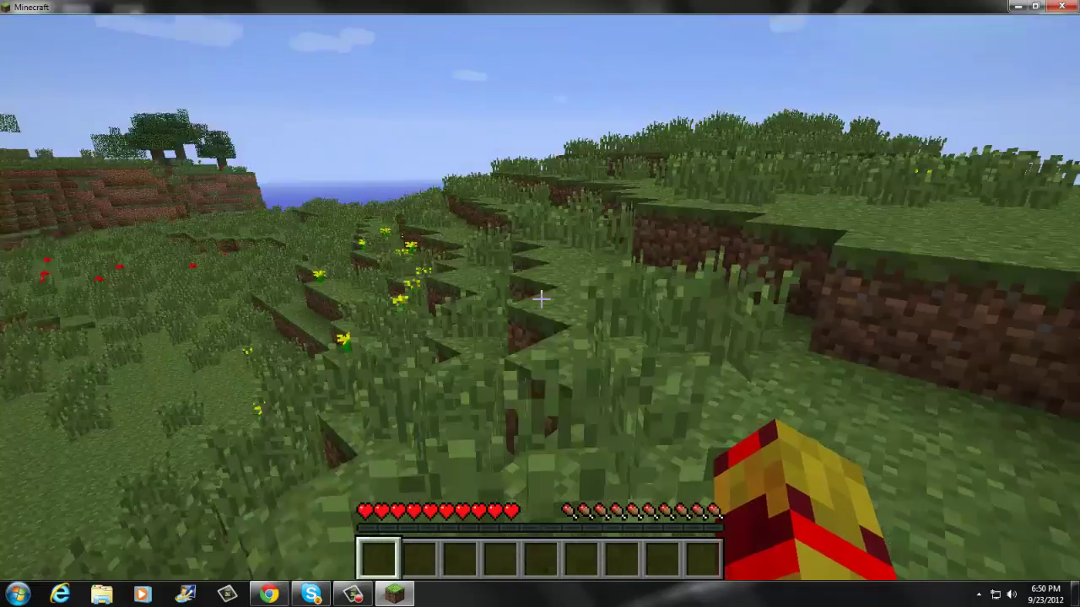
Page the TooManyItems browser to 4/4 and take Teleporter Blue into the hotbar.
key("e")
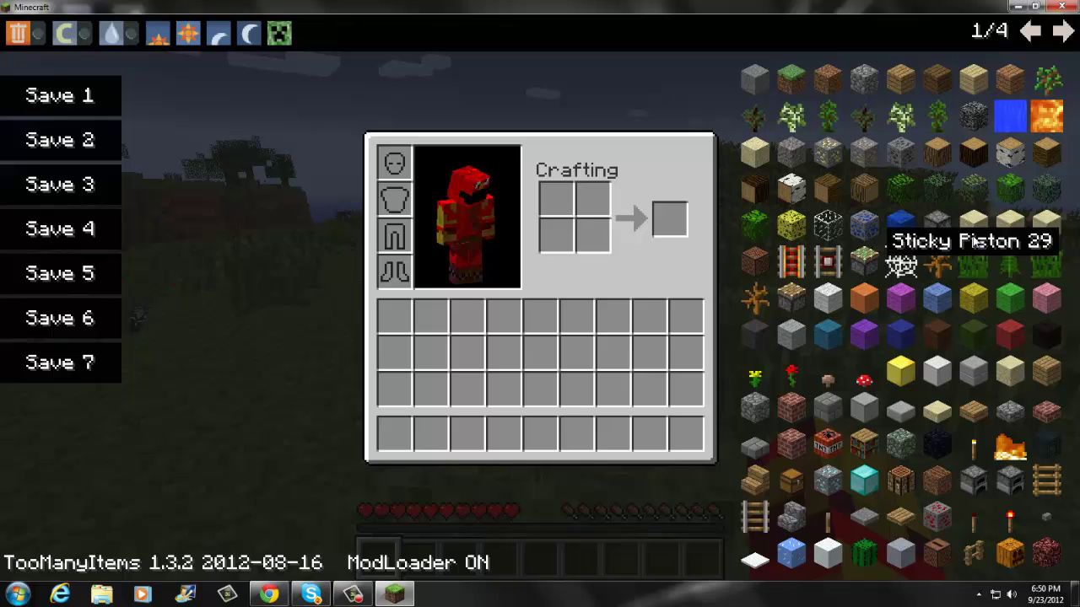
left_click(1058, 33)
left_click(1059, 33)
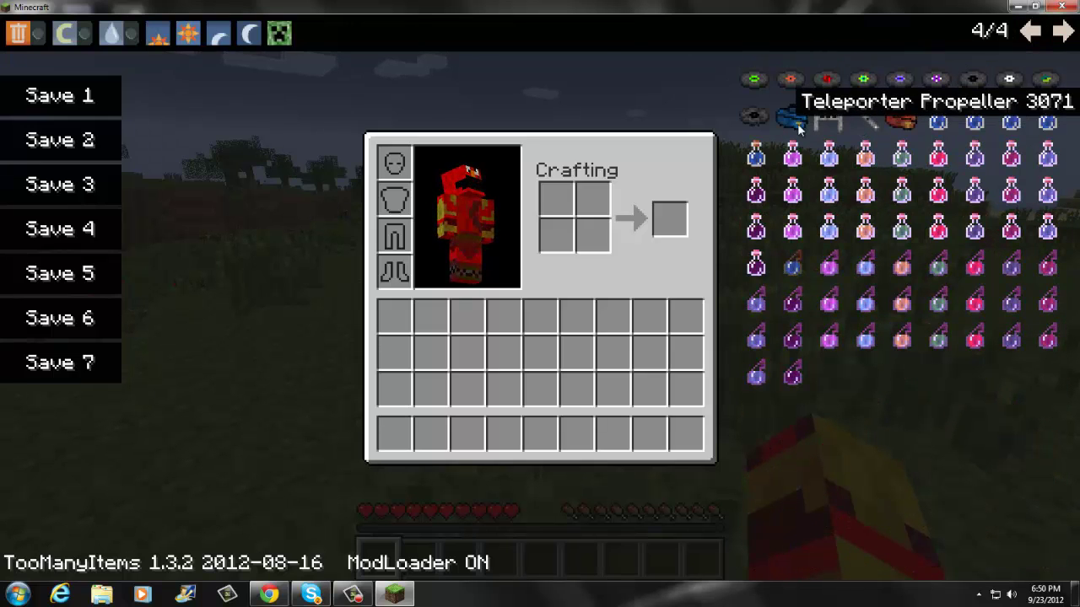
left_click(786, 123)
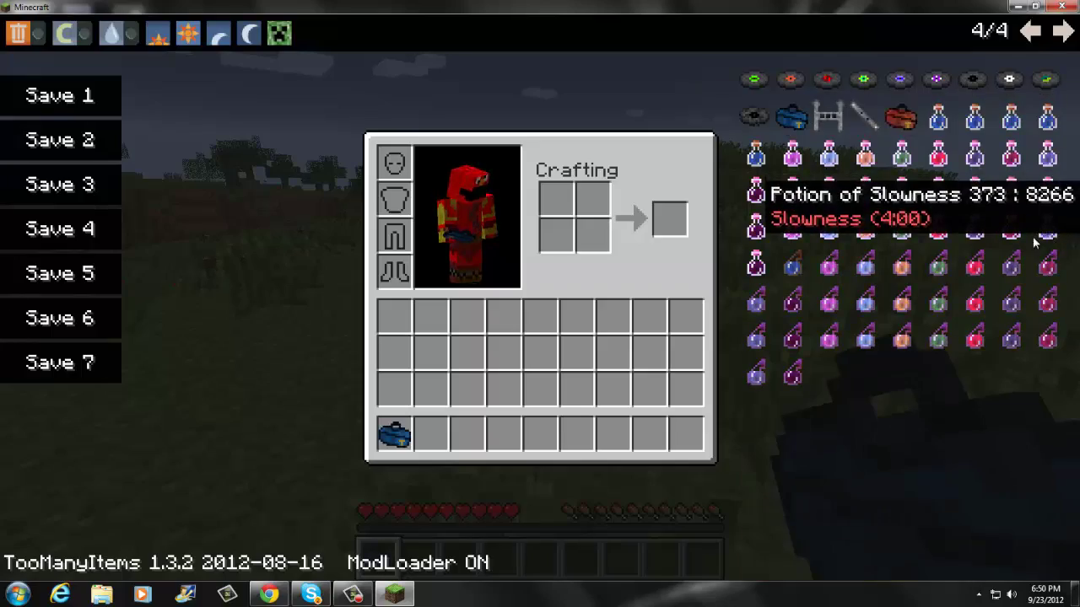
Place two blue teleporters on the grass, glancing at the first one's frequency panel.
key("e")
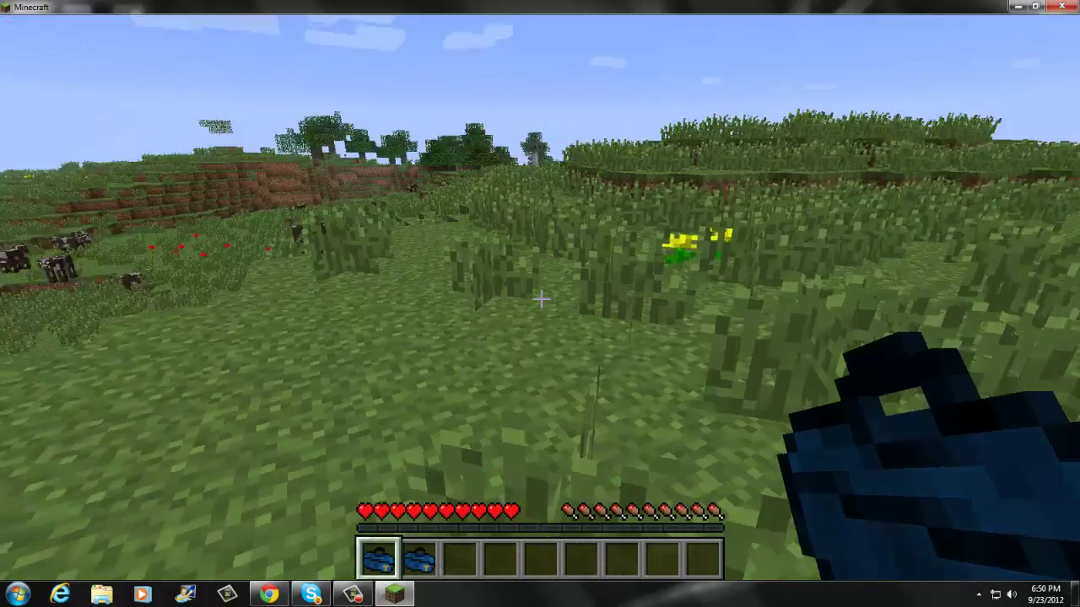
right_click(540, 303)
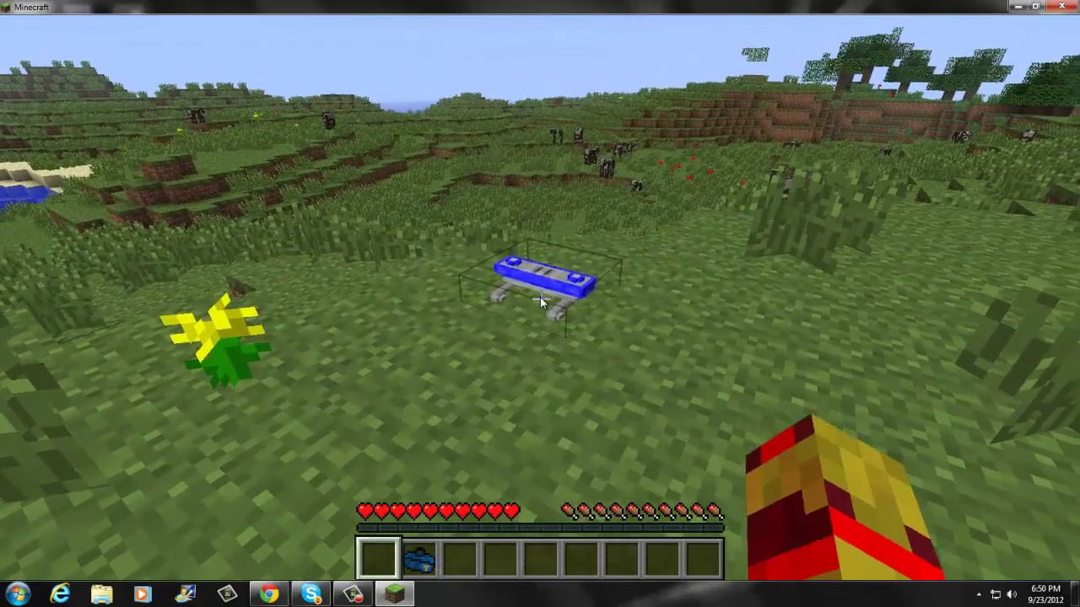
right_click(540, 297)
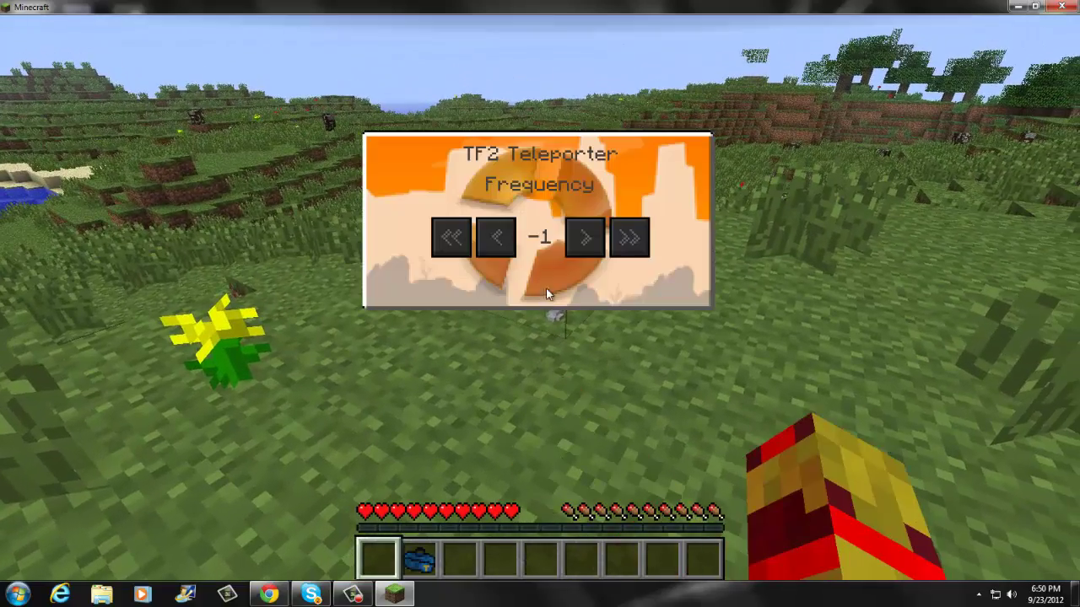
key("Escape")
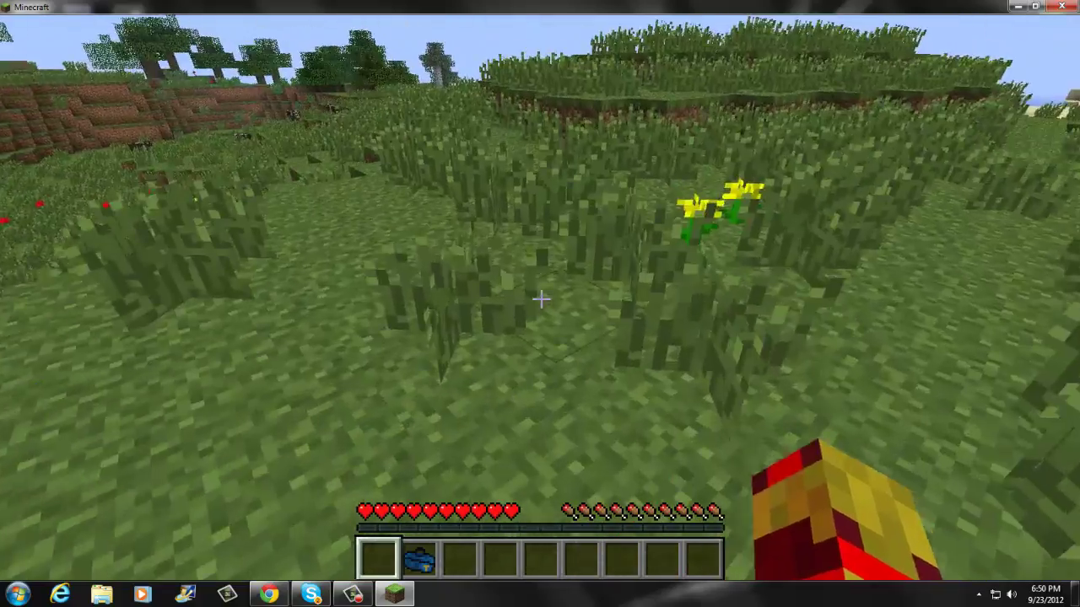
key("2")
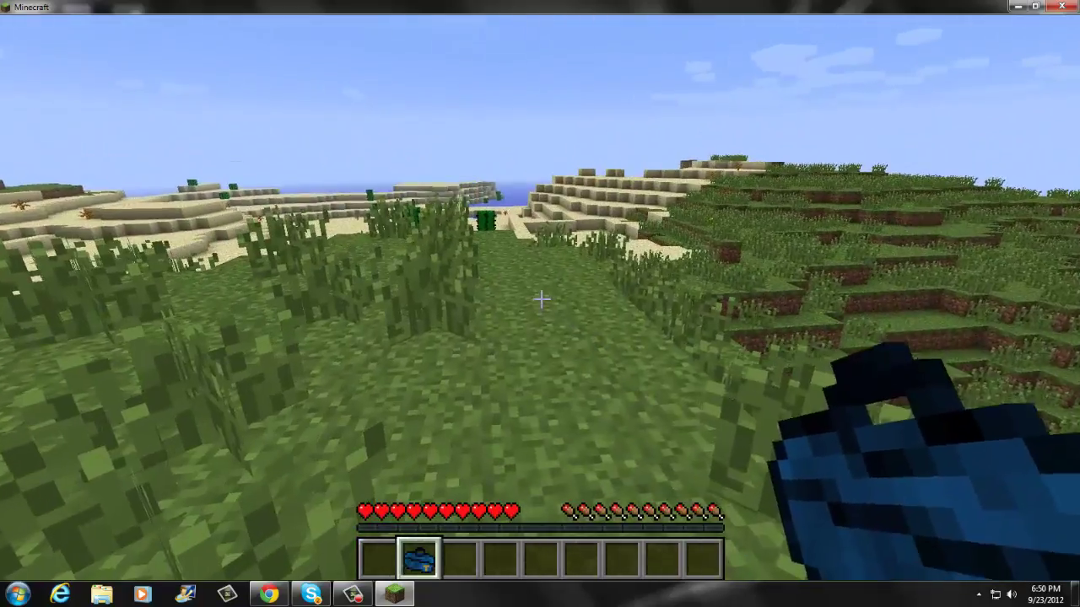
right_click(541, 299)
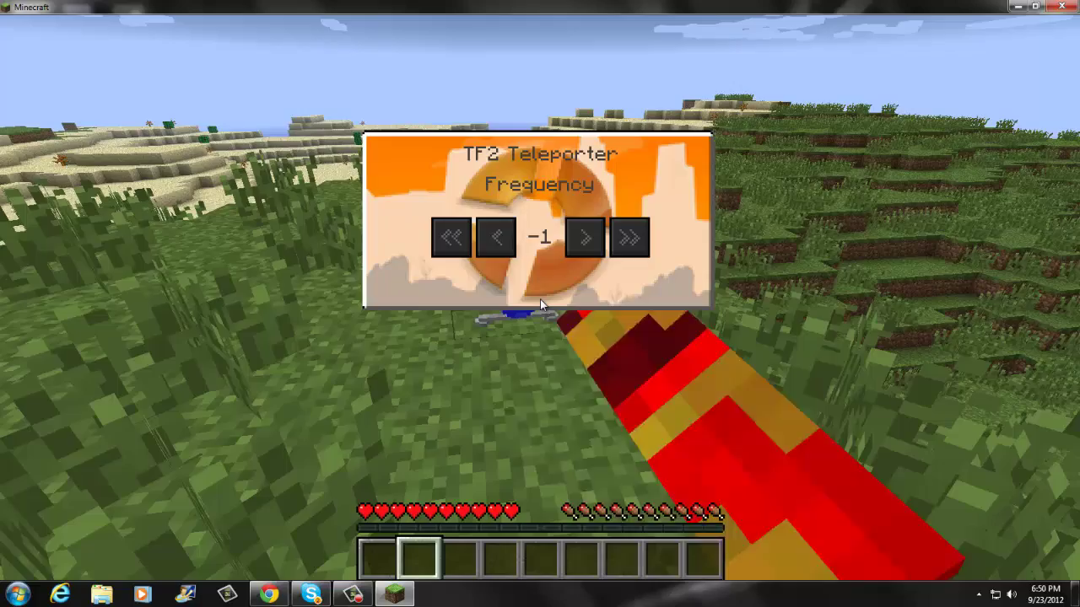
key("Escape")
Reopen a teleporter's frequency settings and change the frequency using the arrow buttons.
key("w")
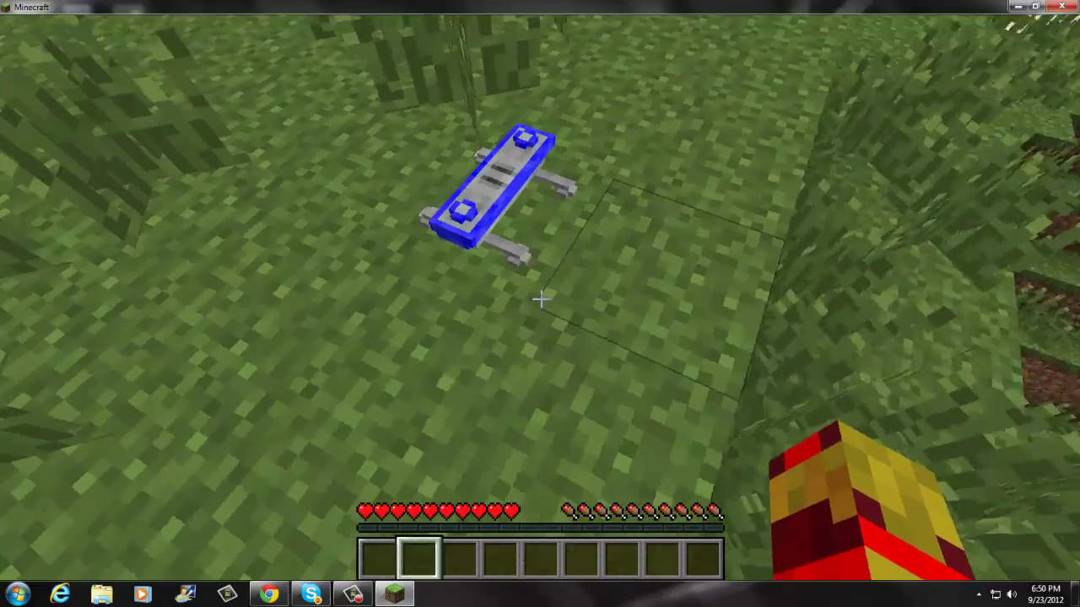
key("s")
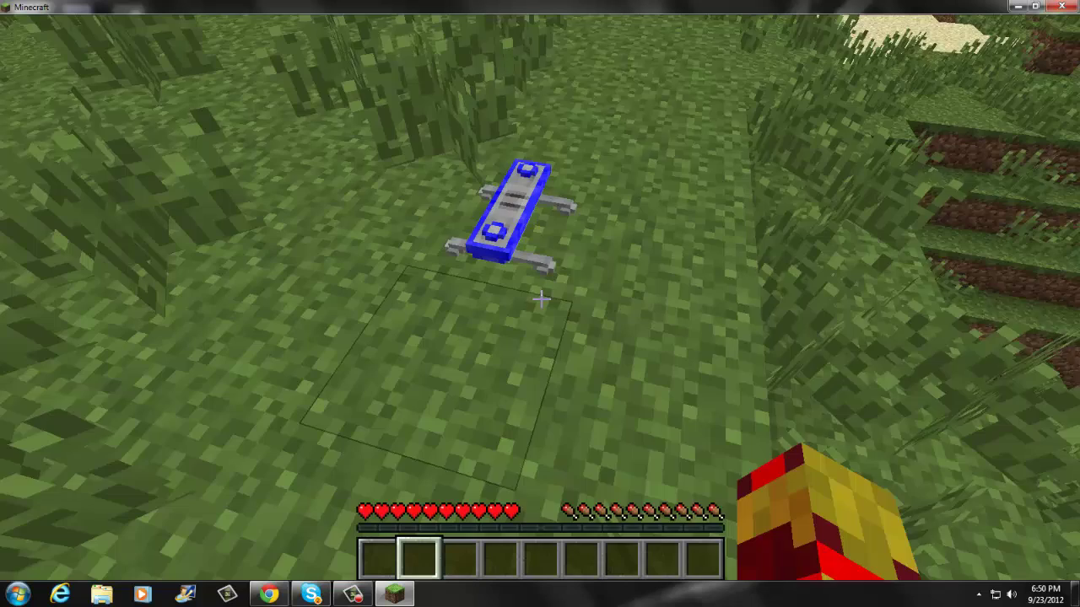
right_click(540, 297)
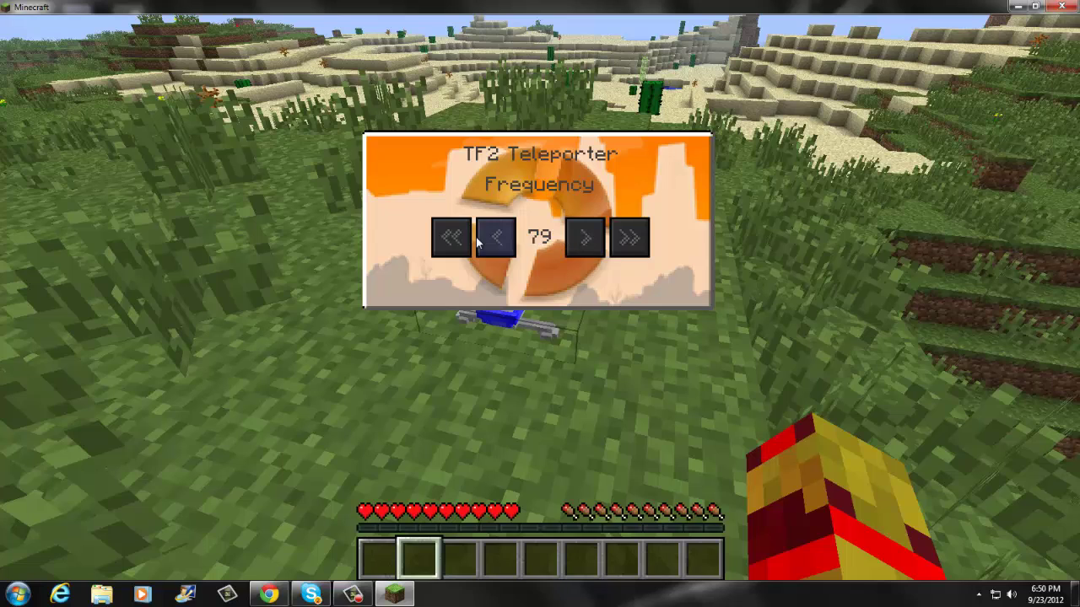
left_click(614, 244)
key("Escape")
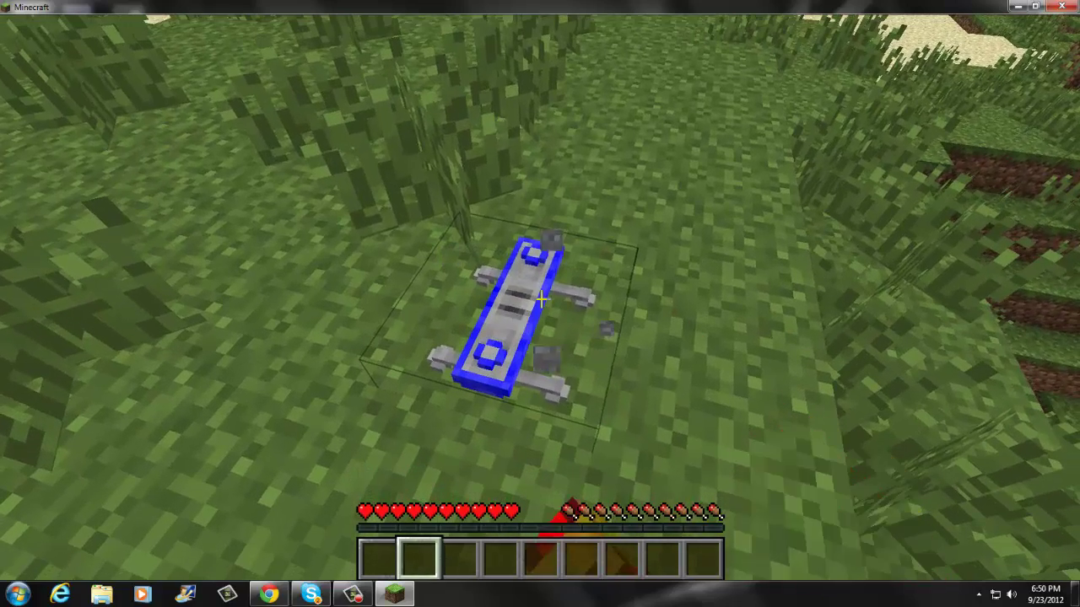
right_click(540, 304)
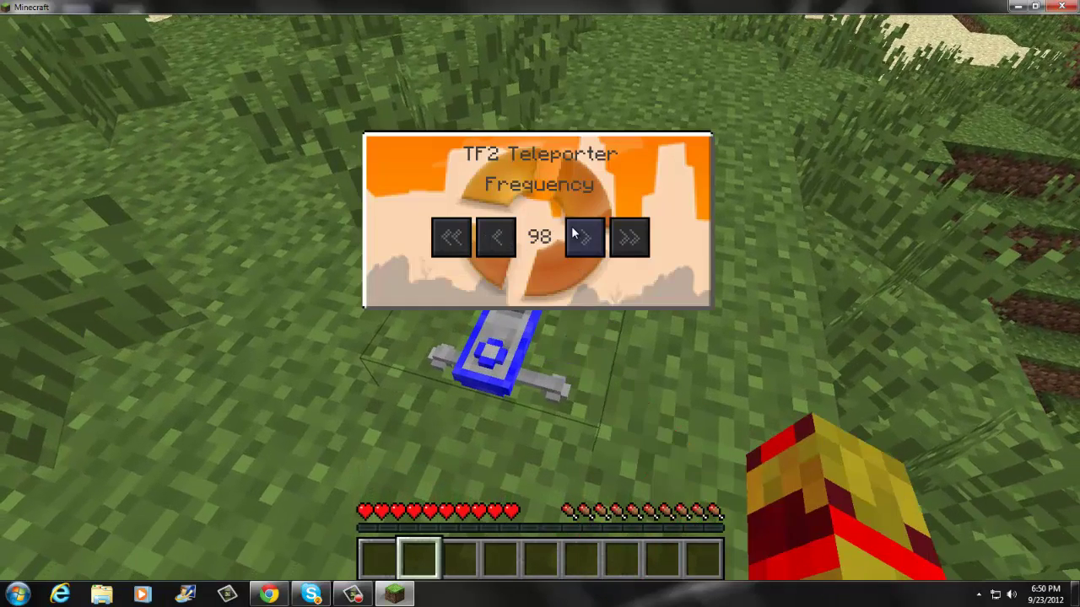
left_click(500, 241)
key("Escape")
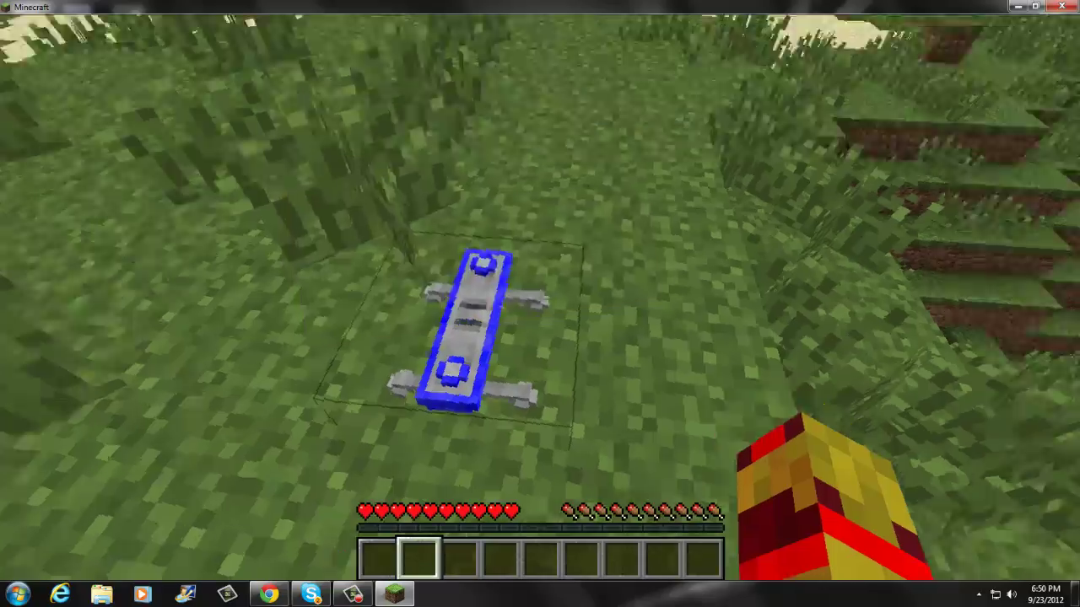
Walk toward the lake, recheck the blue teleporter's frequency panel, then open the inventory browser.
key("w")
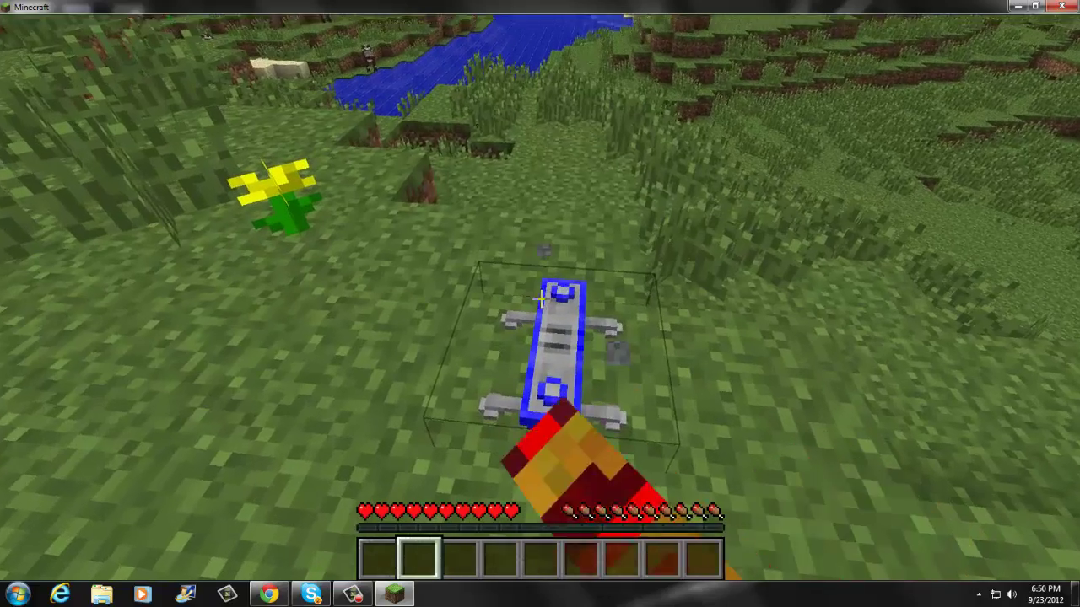
right_click(541, 298)
key("Escape")
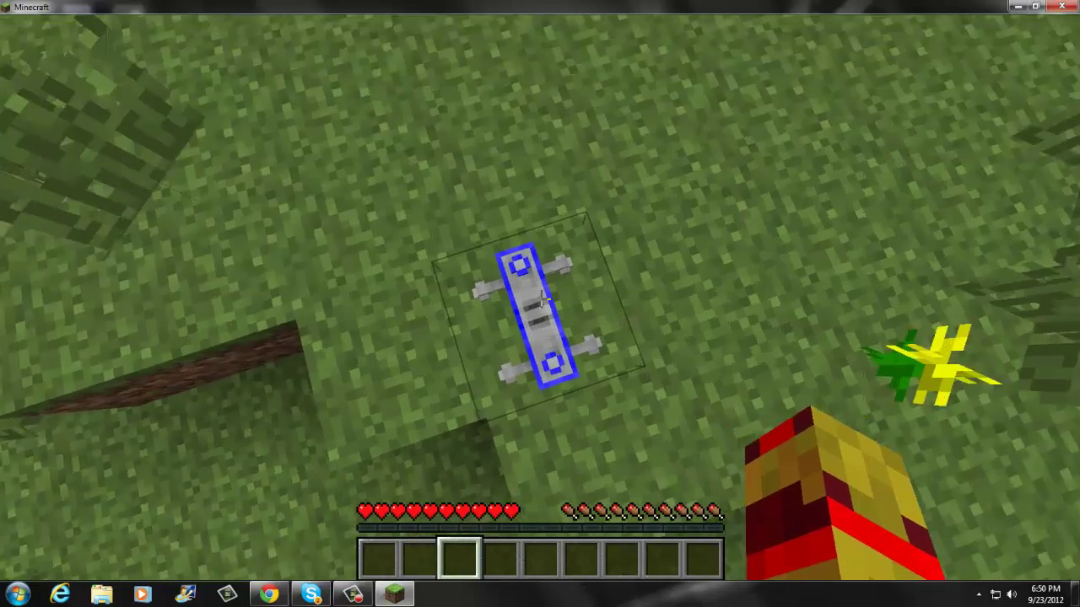
scroll(539, 304, "down", 1)
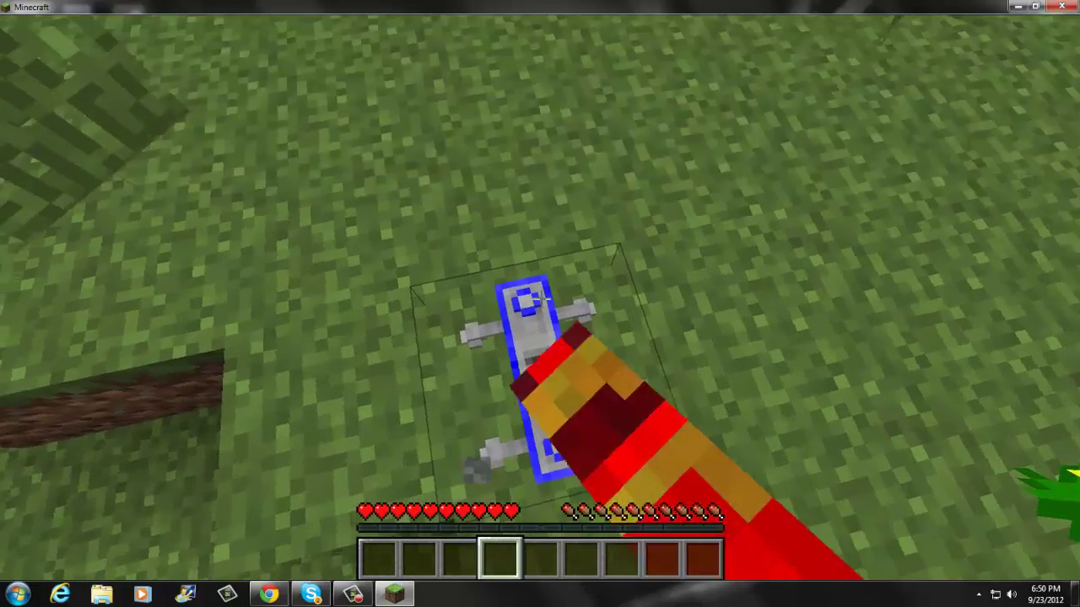
key("e")
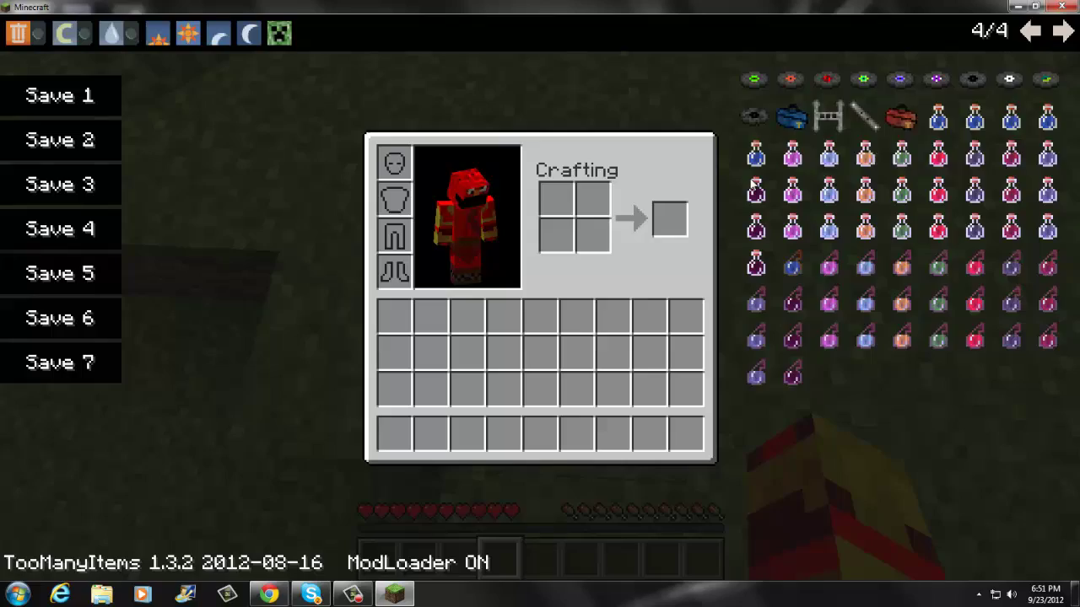
Take the Teleporter Propeller and use it on the blue teleporter, checking its frequency panel.
left_click(877, 118)
key("e")
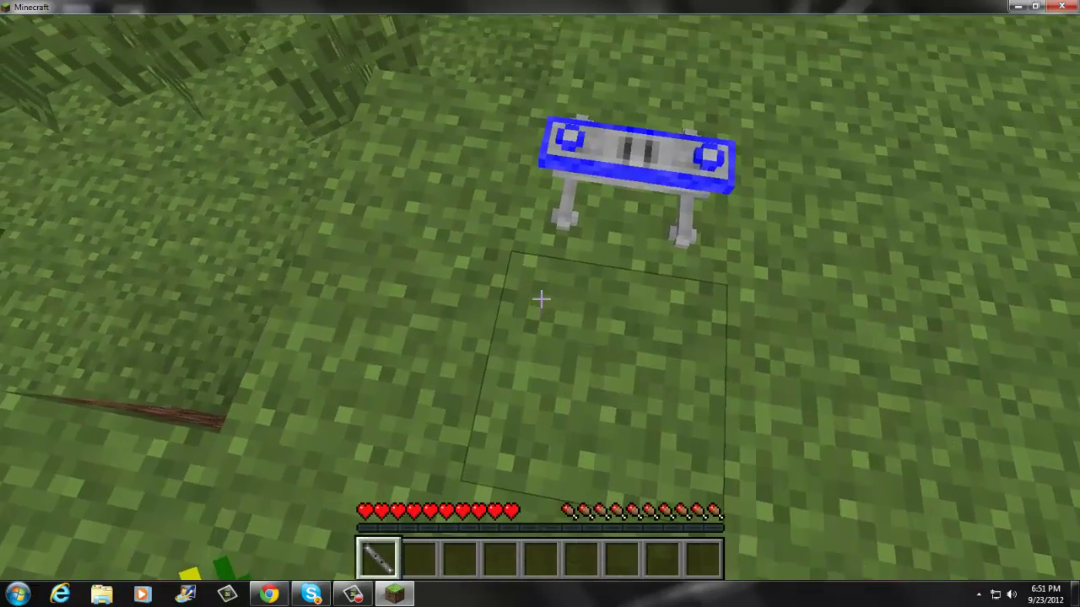
right_click(541, 298)
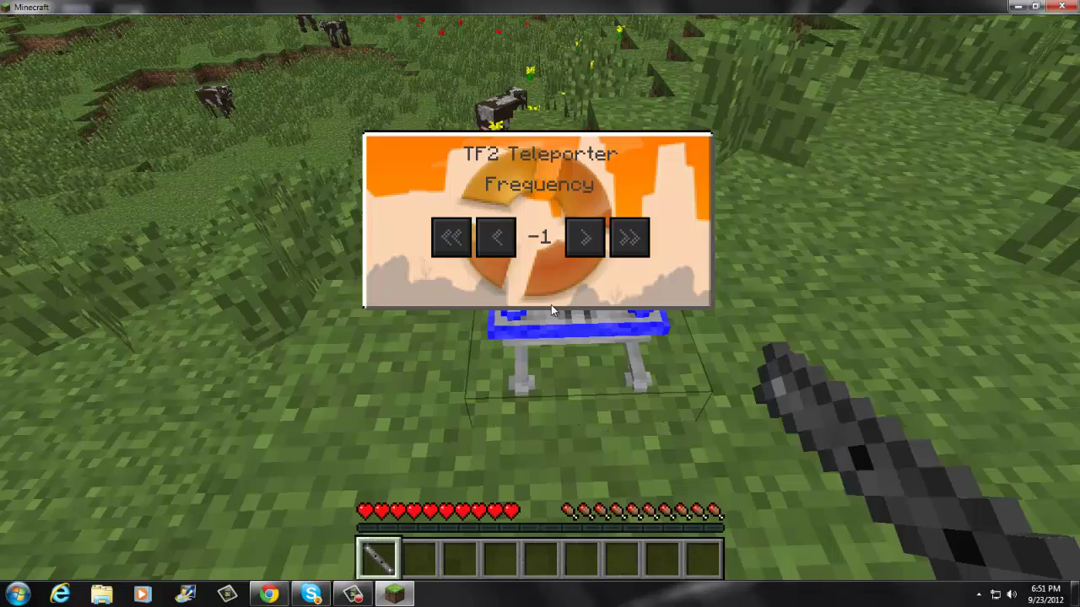
key("Escape")
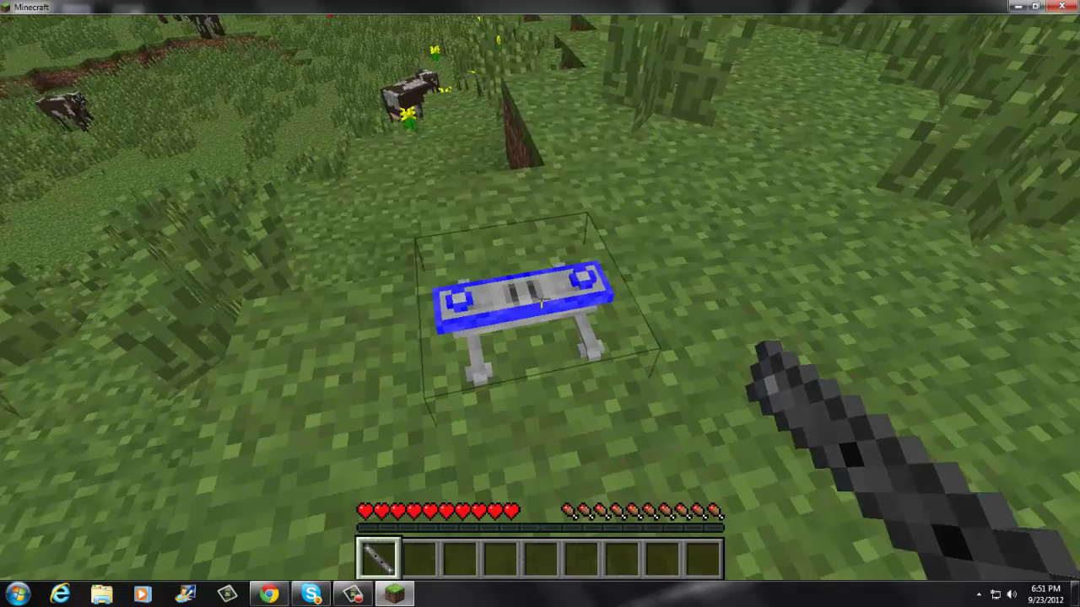
right_click(540, 298)
key("Escape")
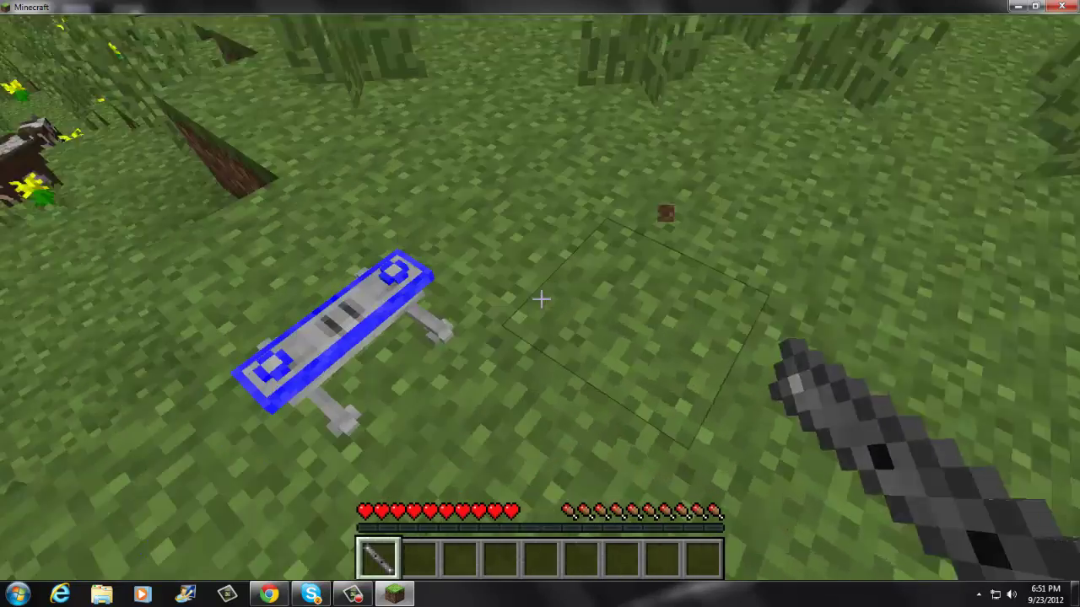
left_click(541, 298)
right_click(540, 298)
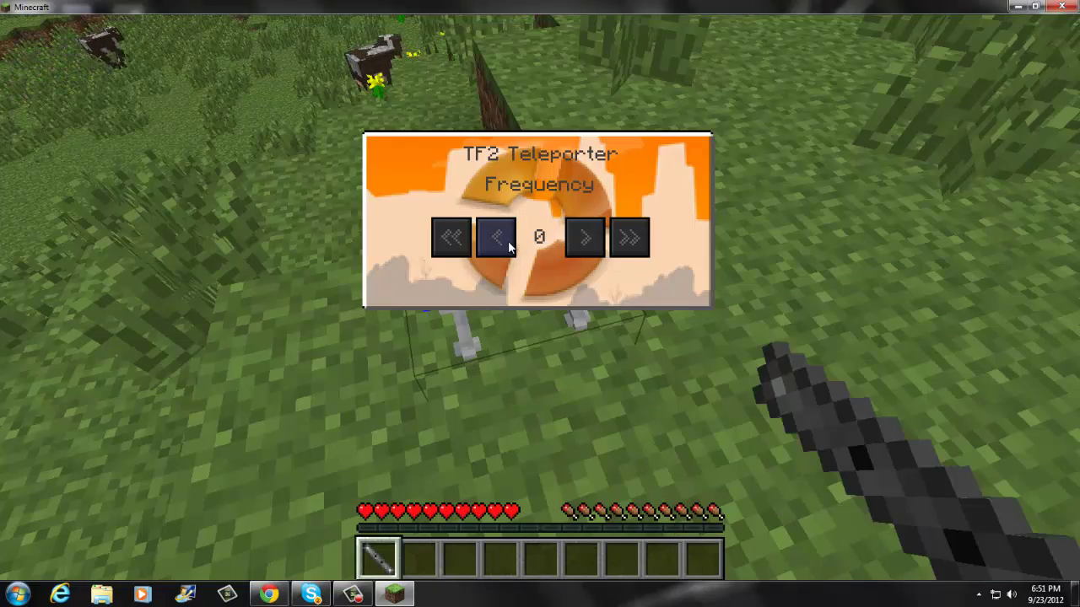
key("Escape")
Place a Teleporter Red from the item browser on the grass and view its frequency panel.
key("e")
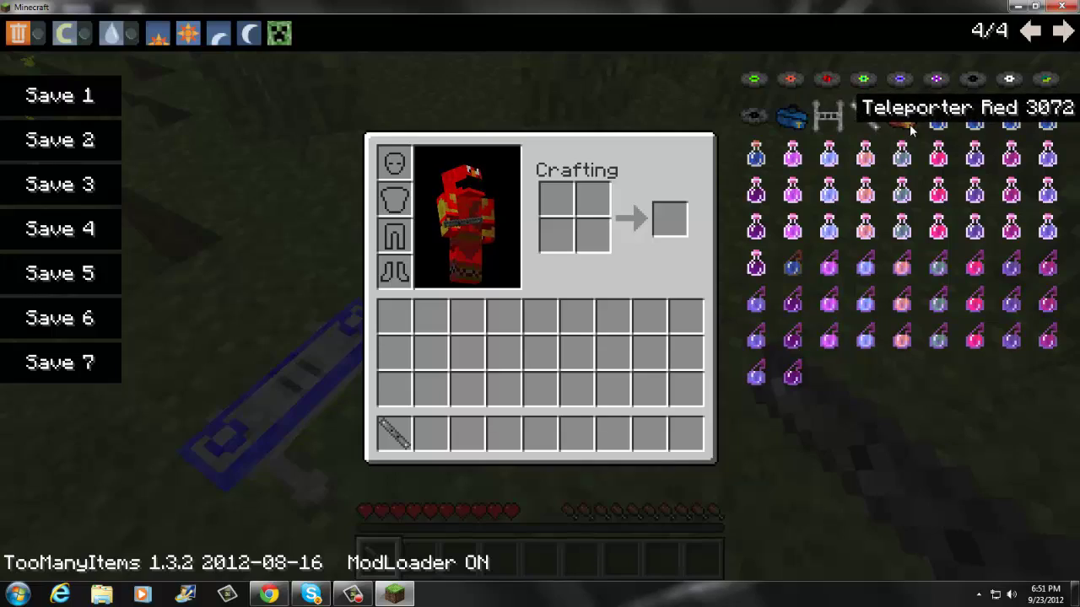
left_click(911, 126)
key("e")
key("2")
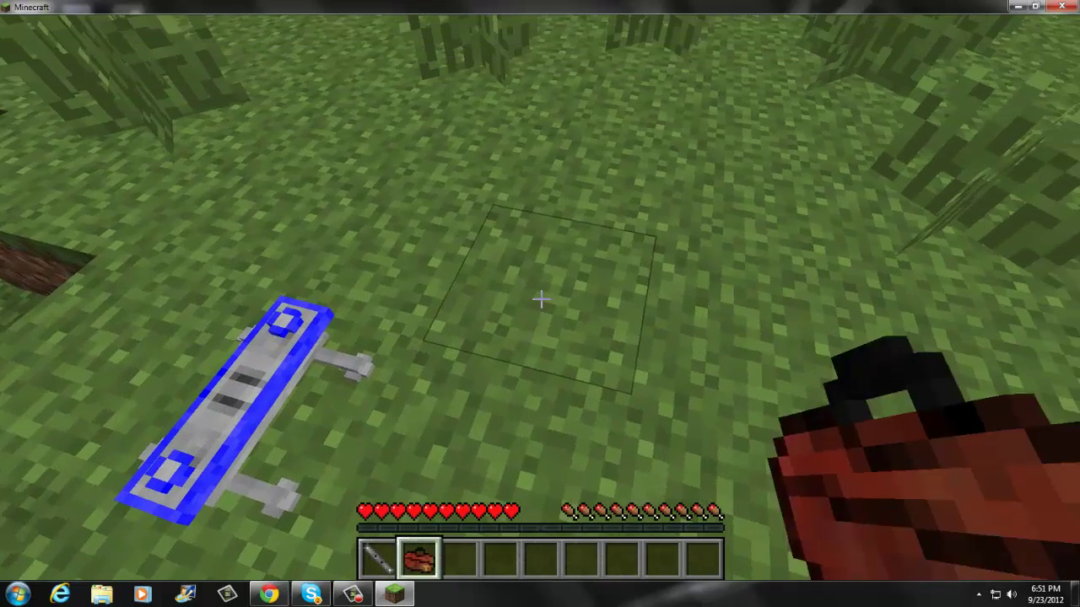
right_click(540, 298)
right_click(540, 298)
key("Escape")
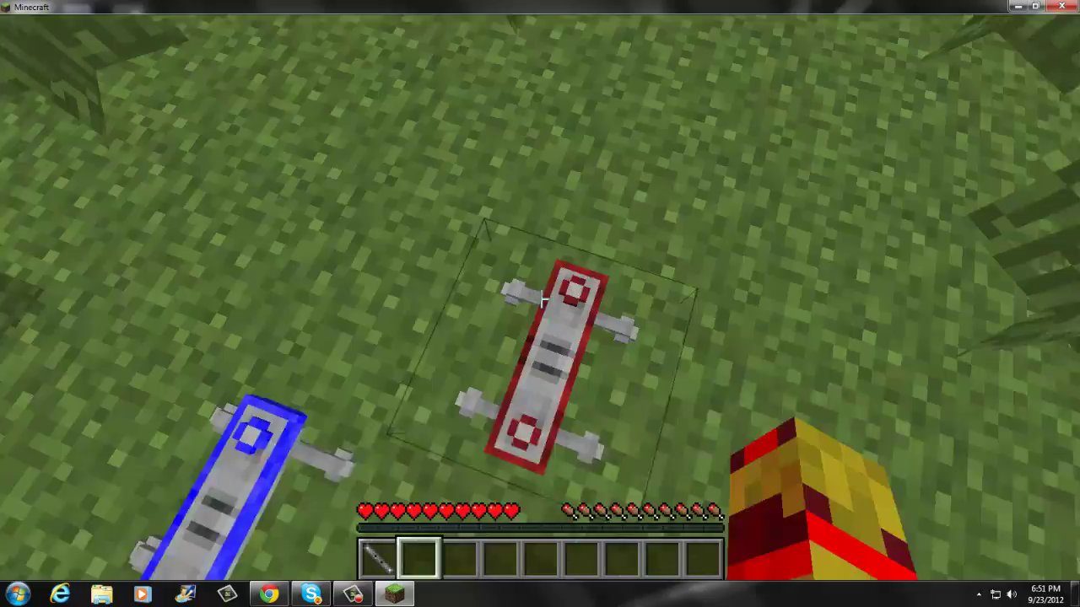